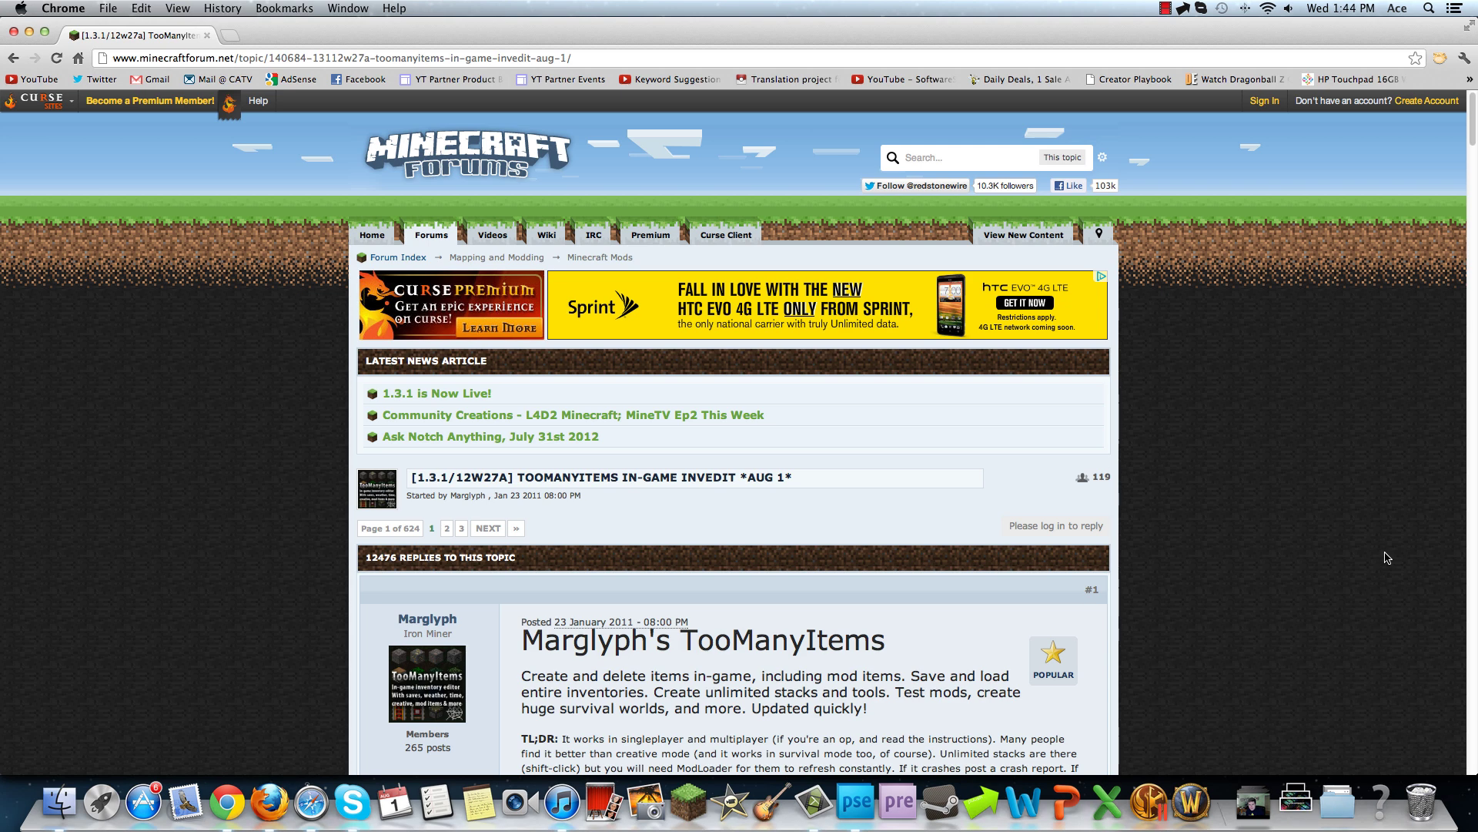
- Download TooManyItems for Minecraft 1.3.1 from the forum topic, skipping the adf.ly advertisement
scroll(1387, 557, "down", 3)
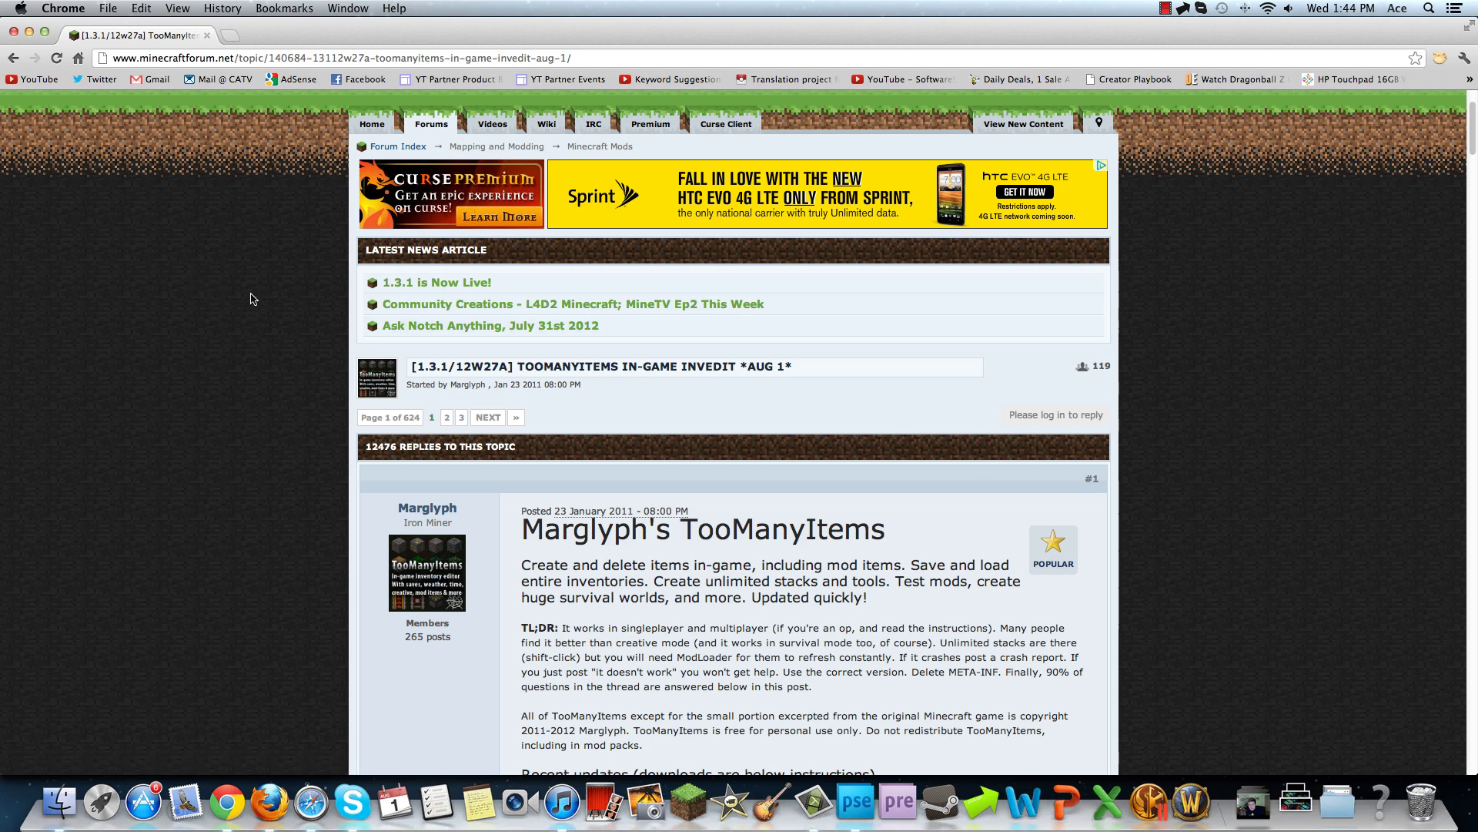
left_click(592, 57)
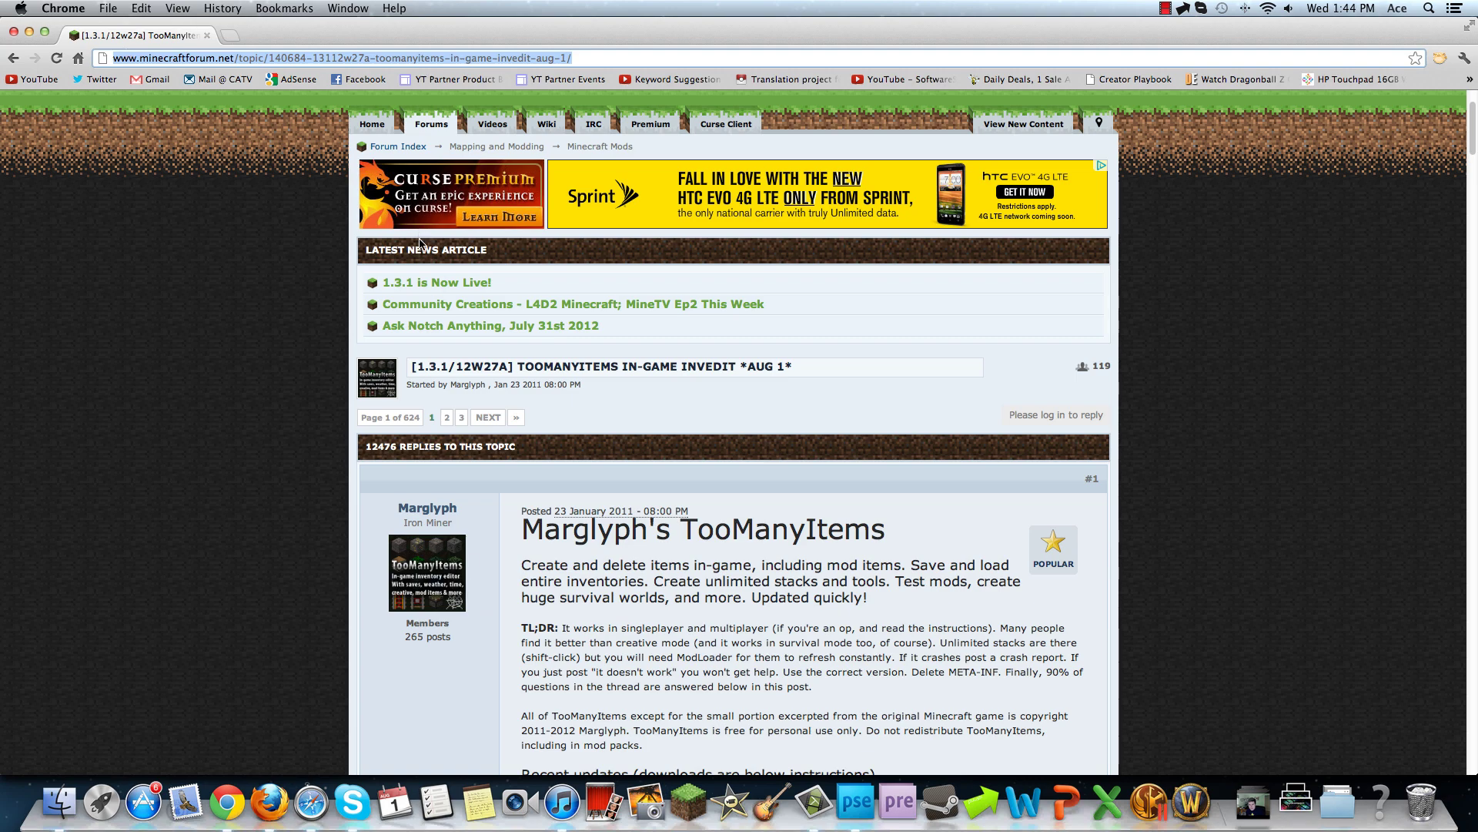
left_click(166, 576)
scroll(215, 574, "down", 15)
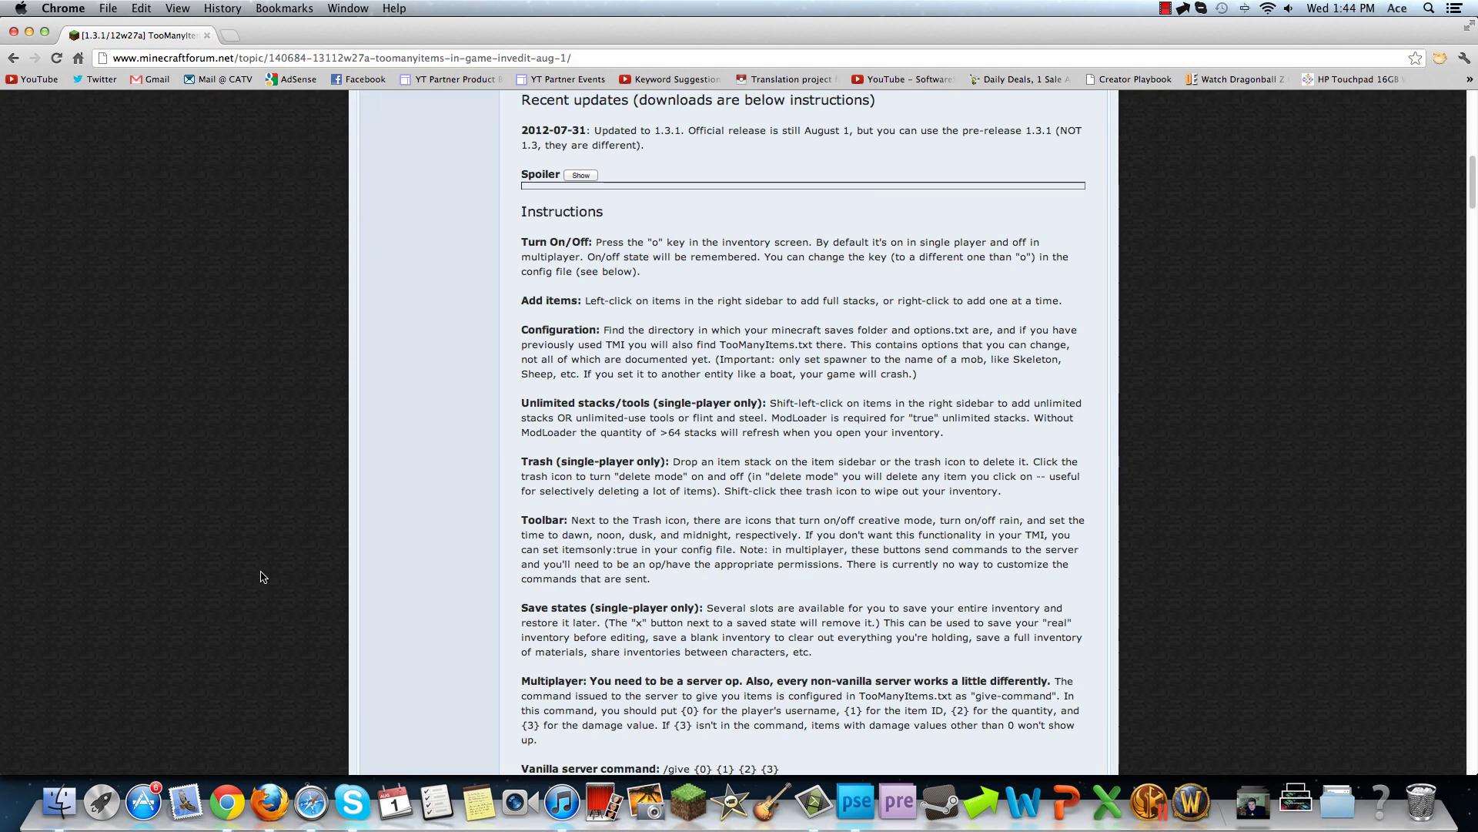
scroll(567, 645, "down", 5)
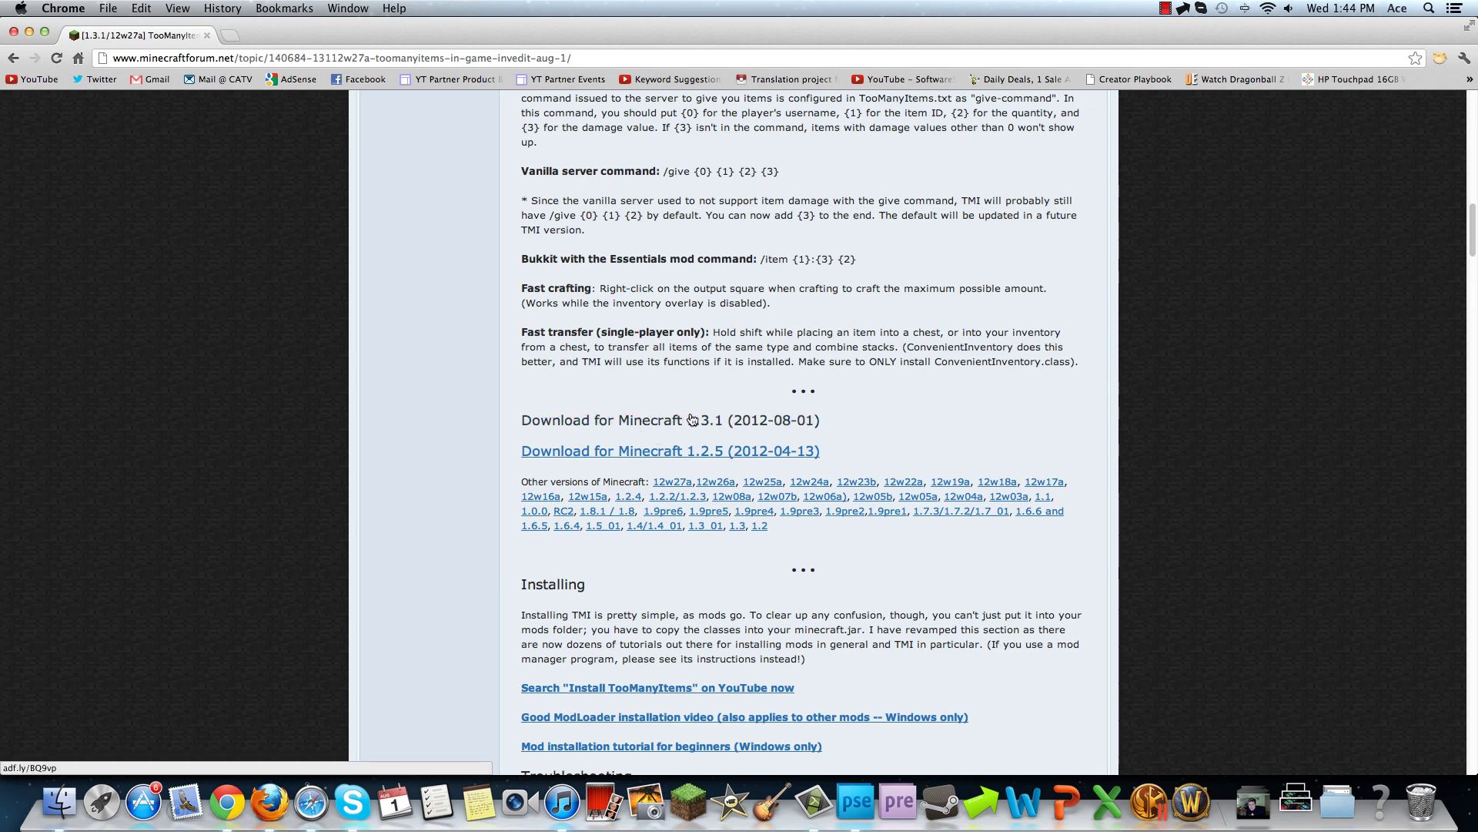
left_click(697, 421)
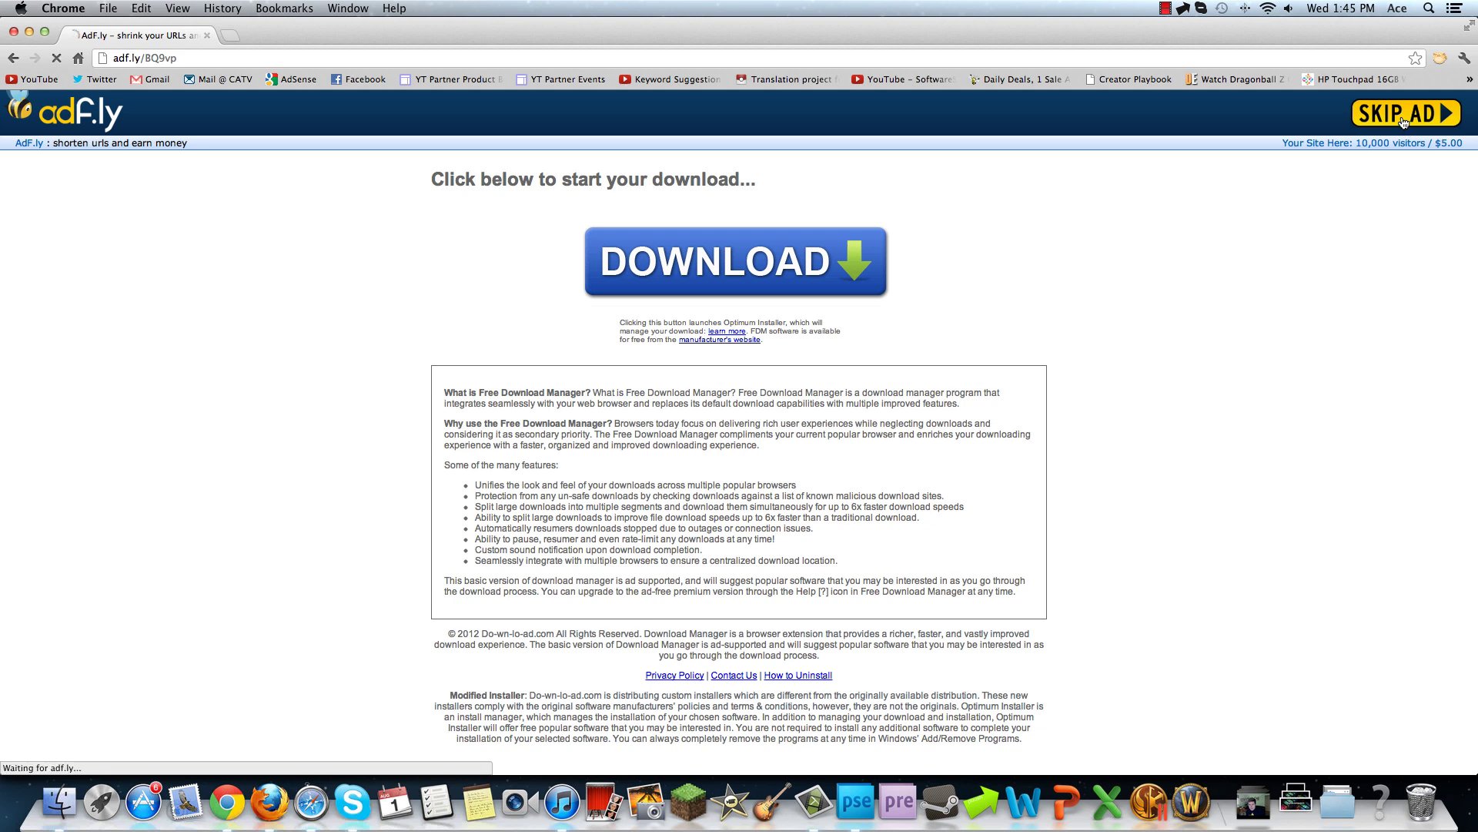
left_click(1407, 117)
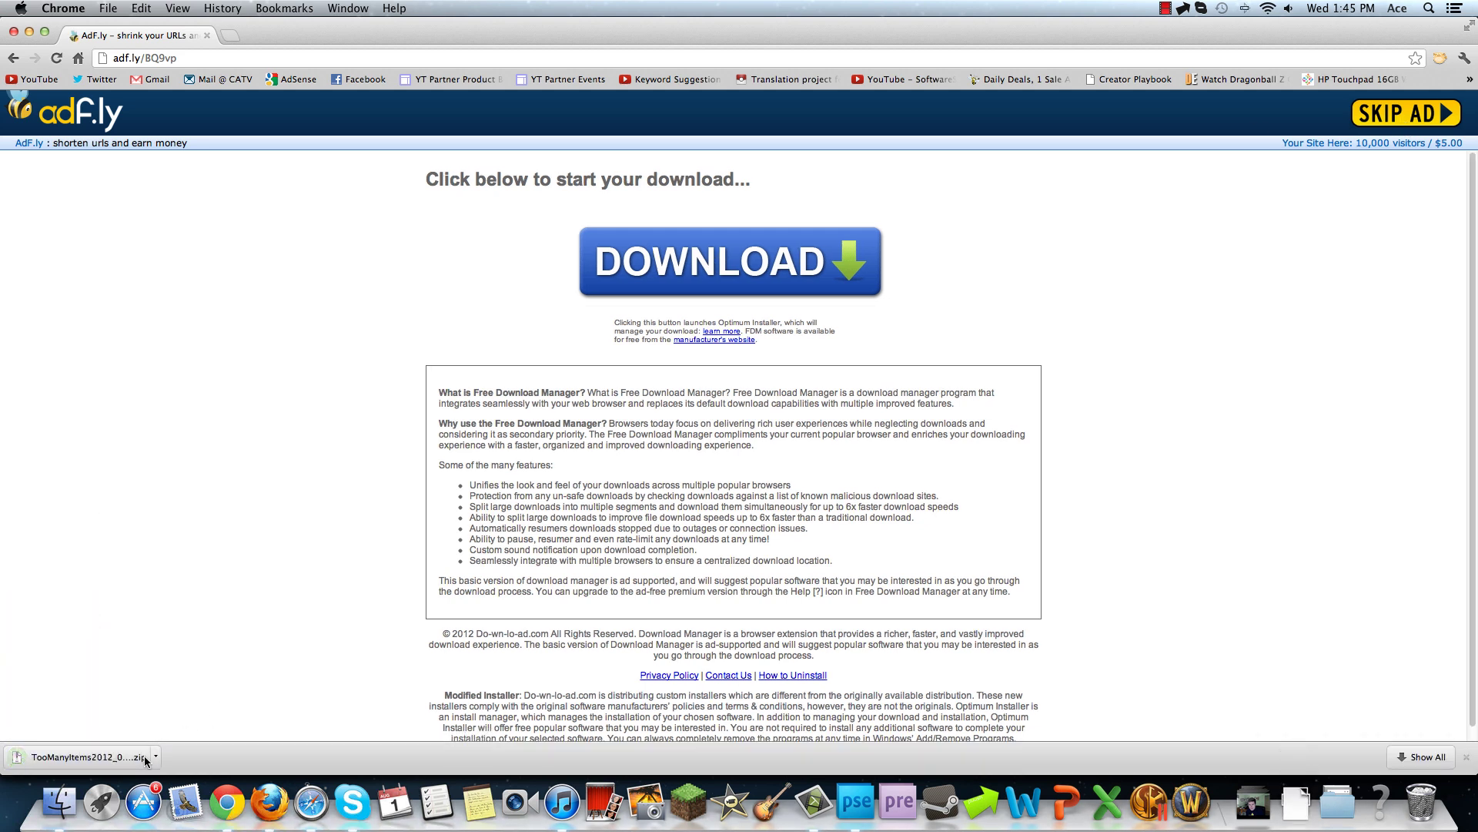
- Show the downloaded TooManyItems zip in Finder and select it in the Downloads folder
left_click(153, 759)
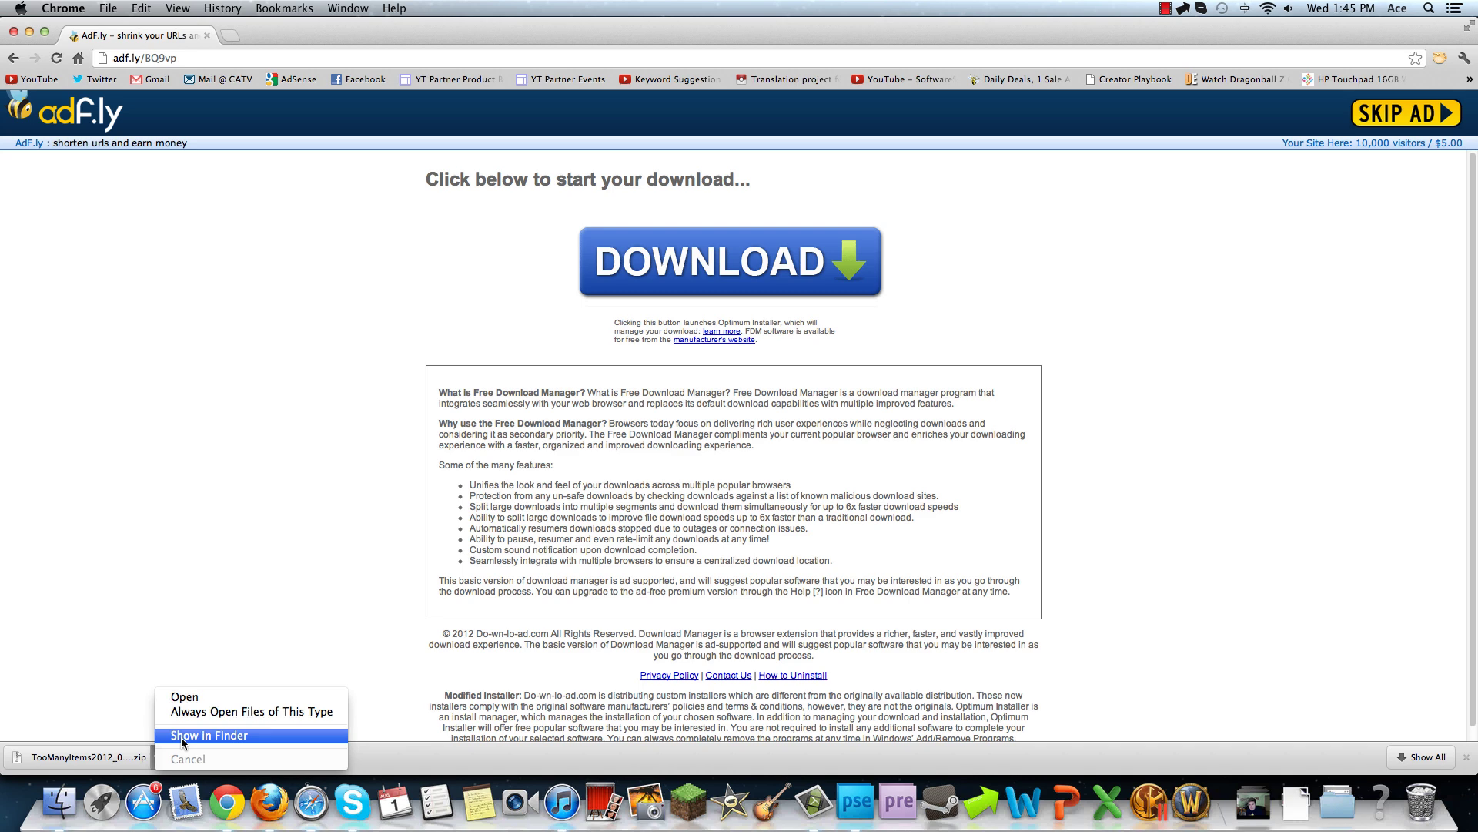
left_click(182, 737)
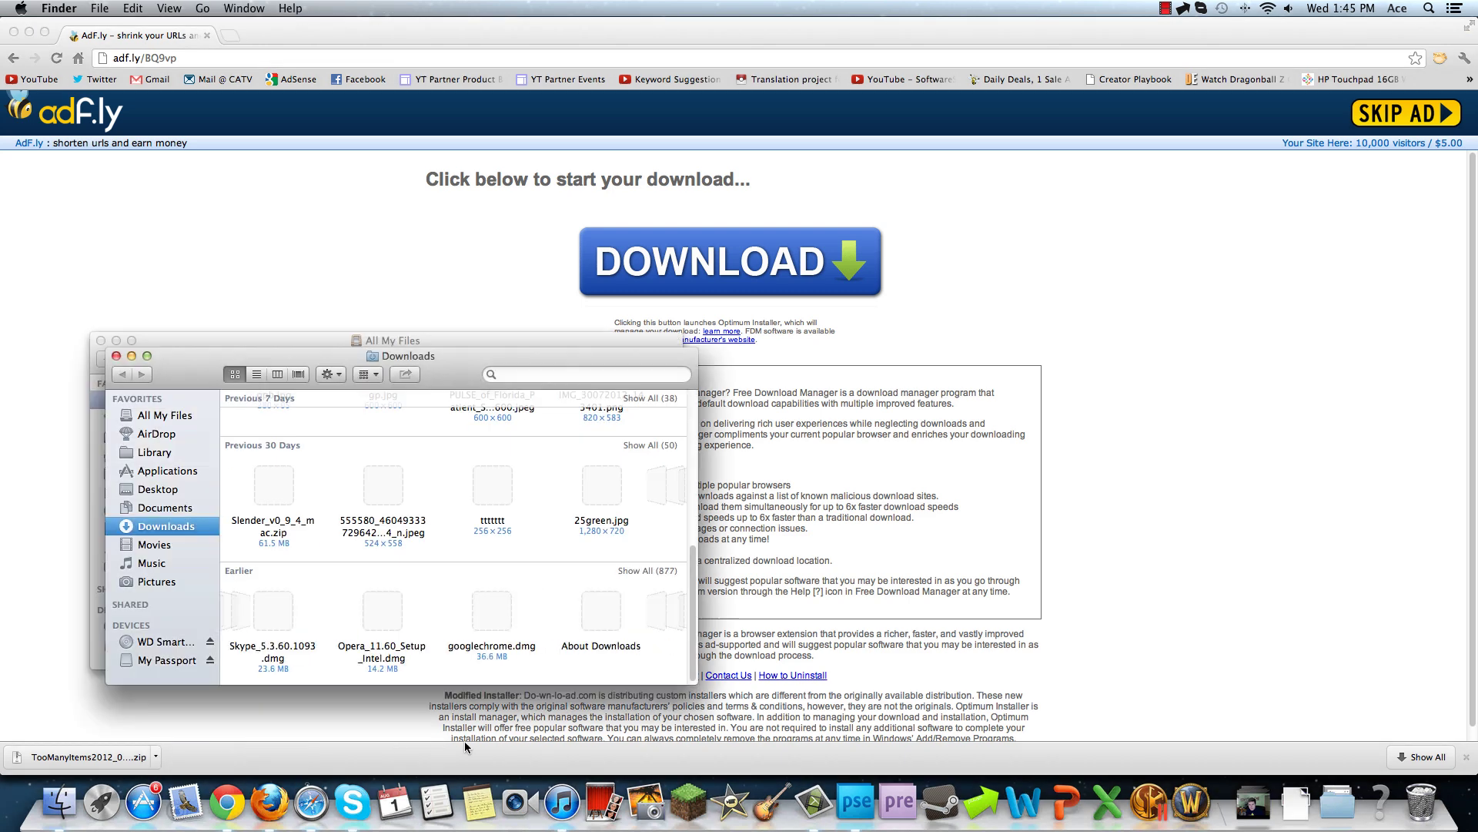
left_click(149, 415)
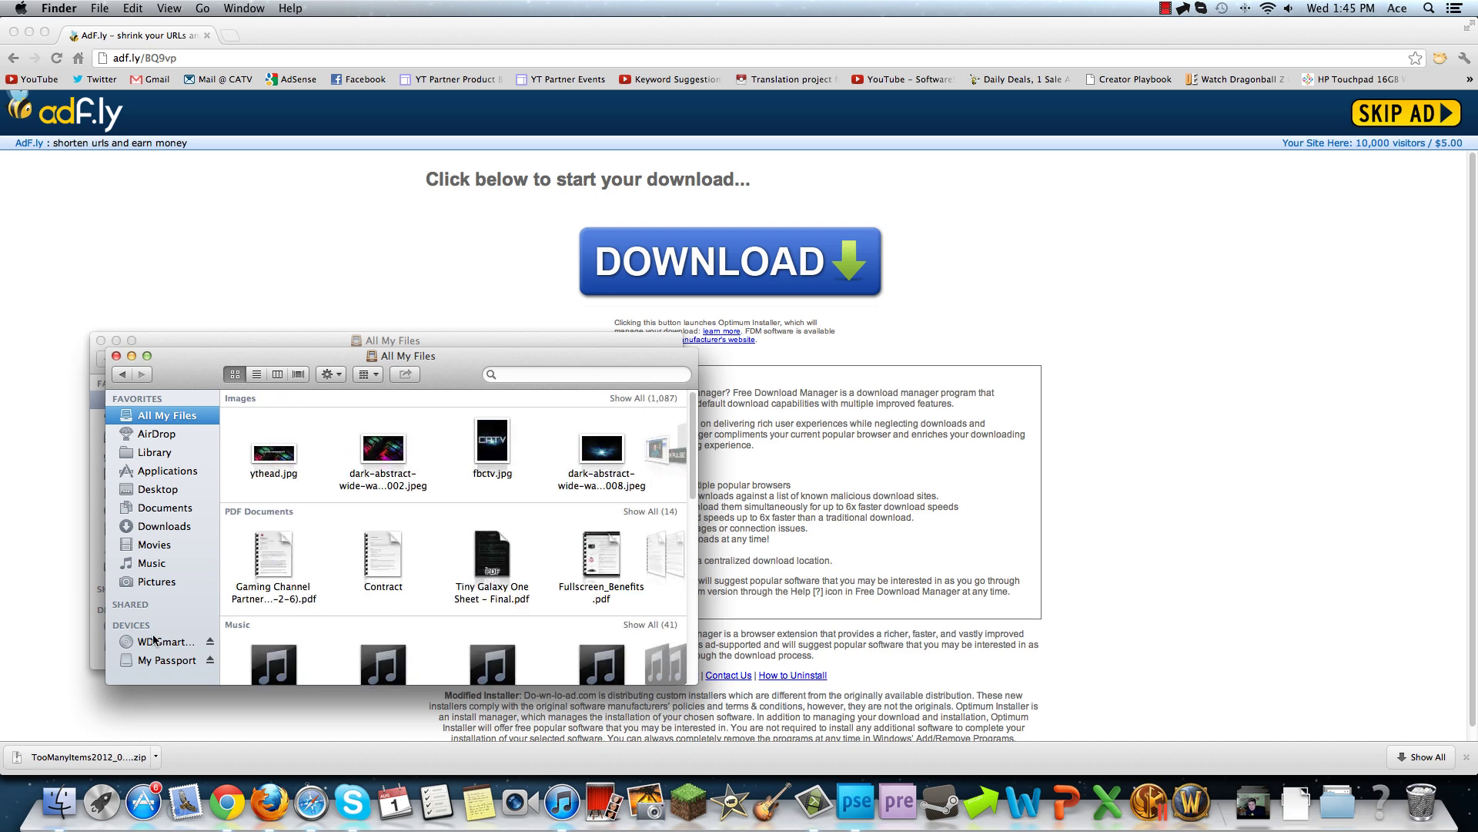
left_click(171, 528)
scroll(265, 537, "up", 5)
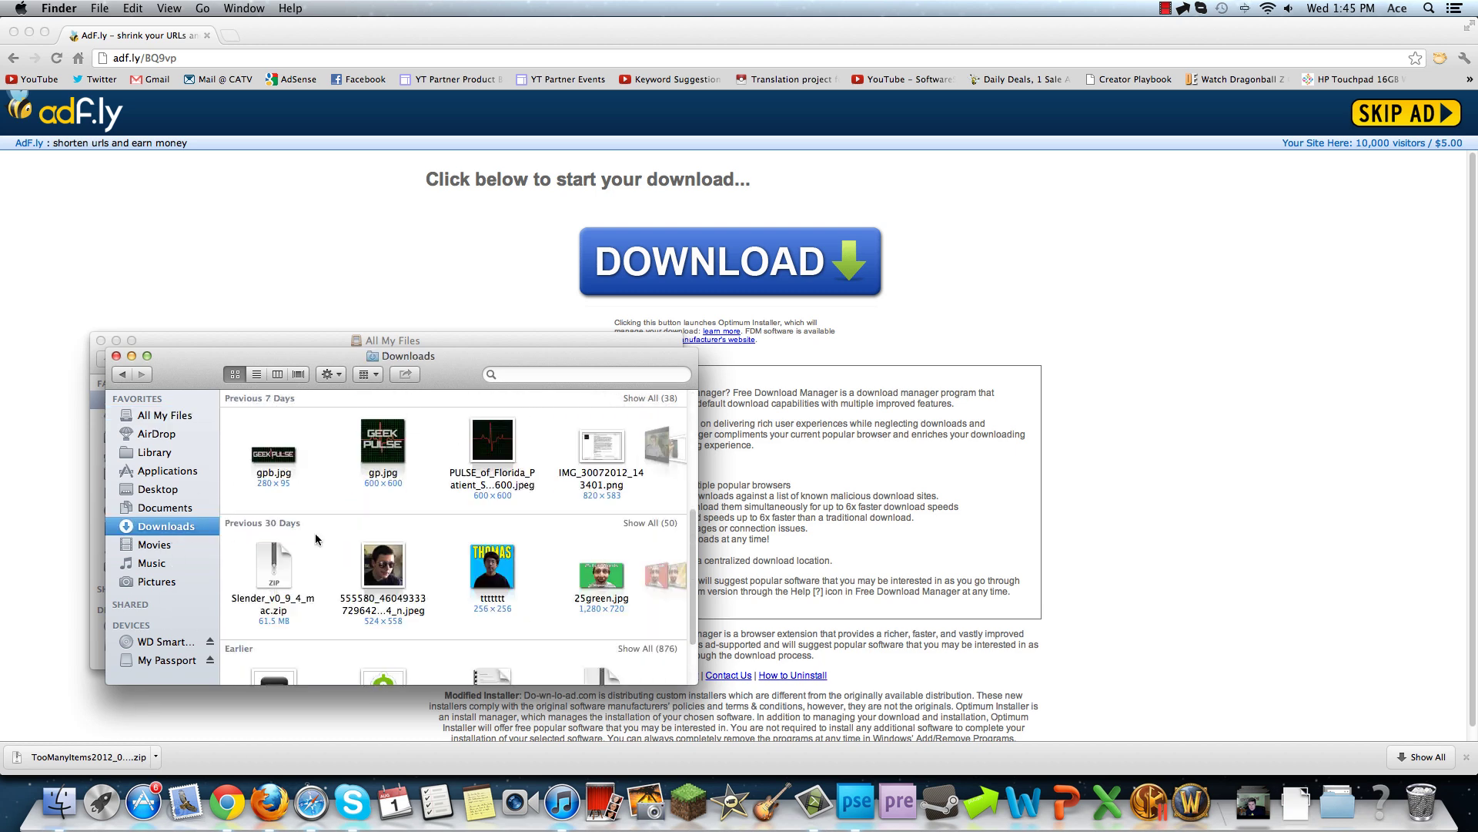
left_click(273, 443)
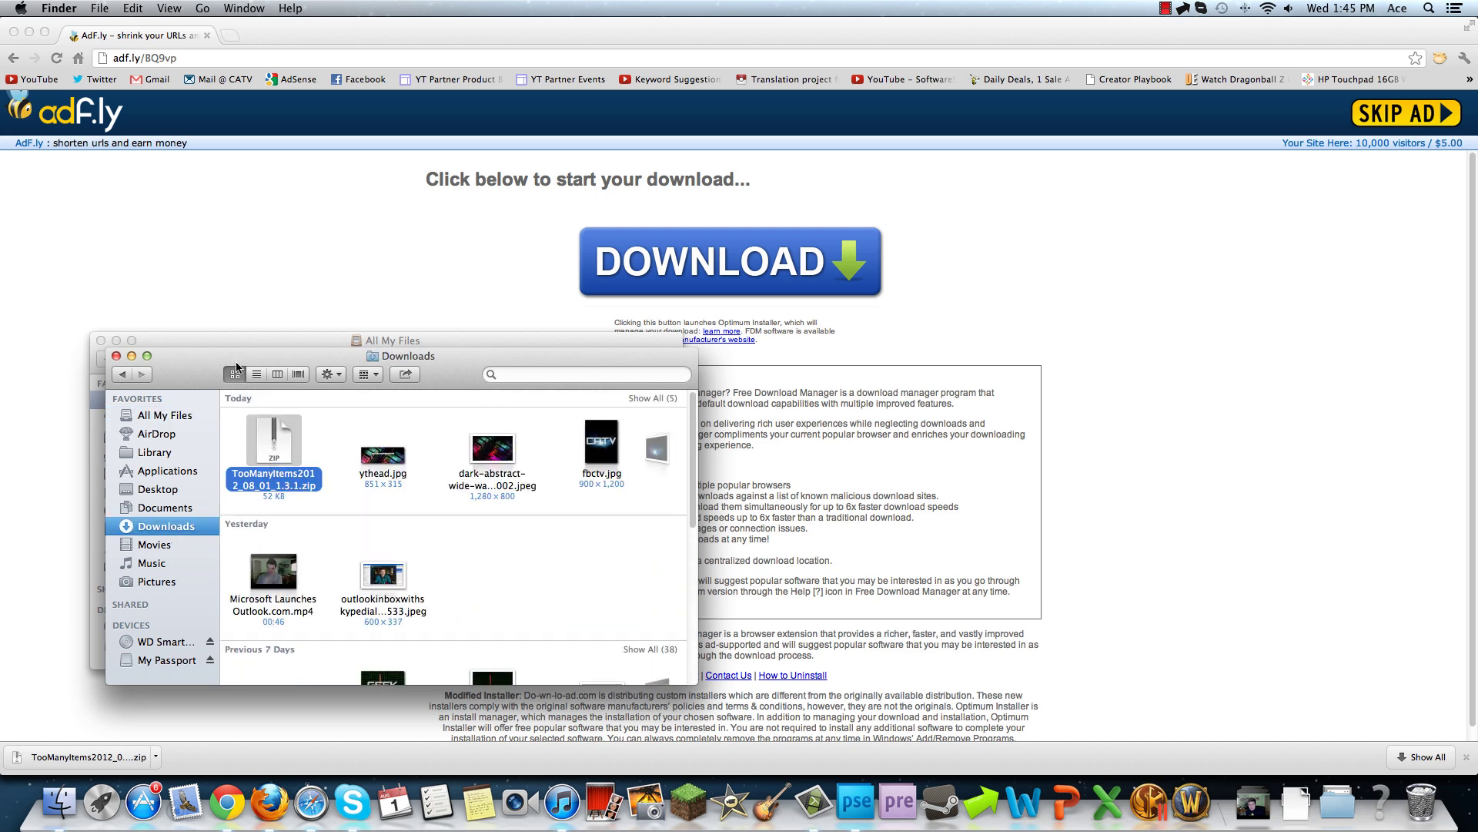
- Extract the TooManyItems2012_08_01_1.3.1 zip, open the extracted folder and place its window beside the other Finder window
left_click_drag(236, 366, 629, 205)
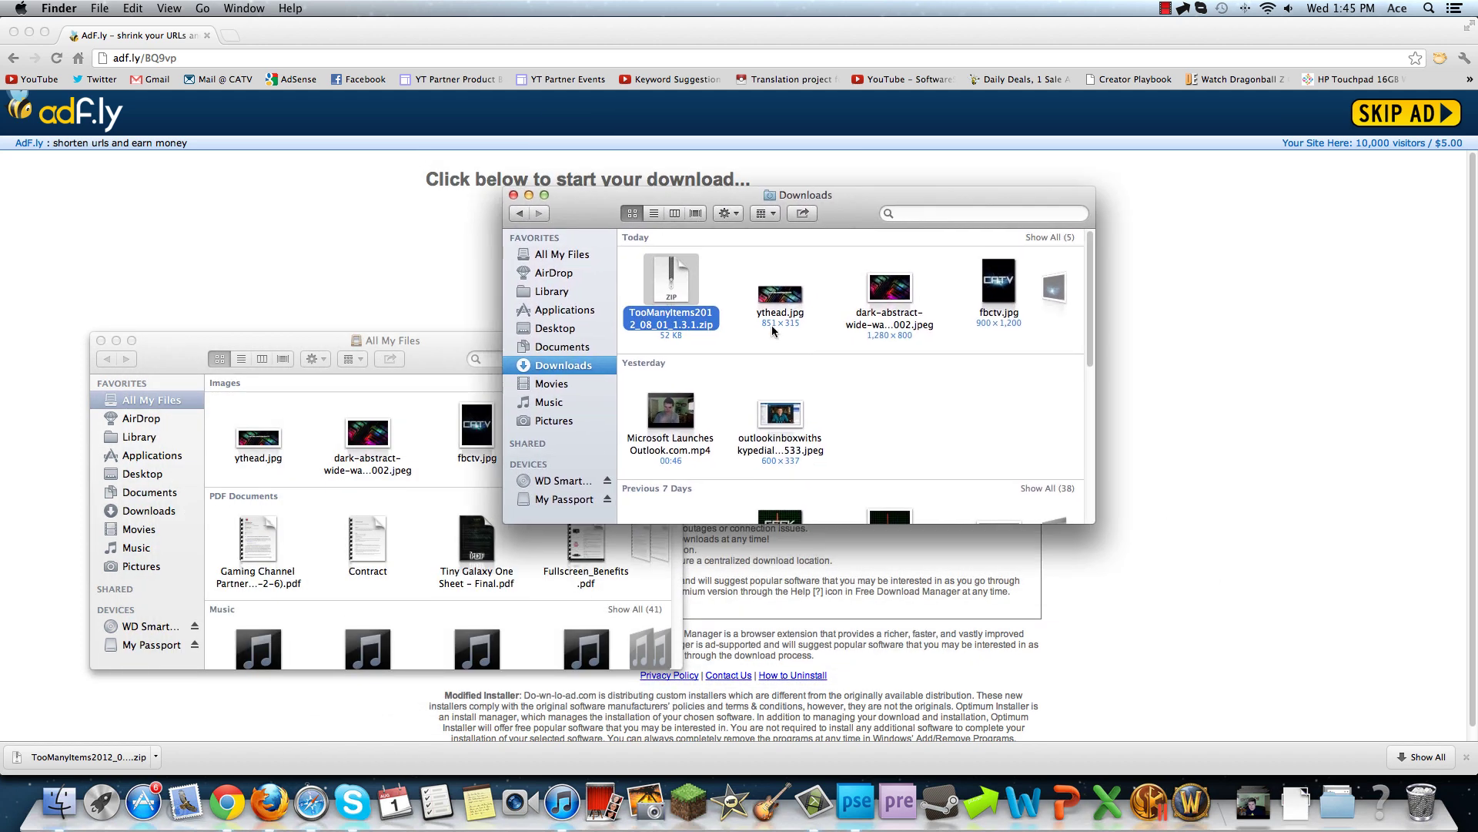
double_click(681, 329)
scroll(995, 452, "down", 6)
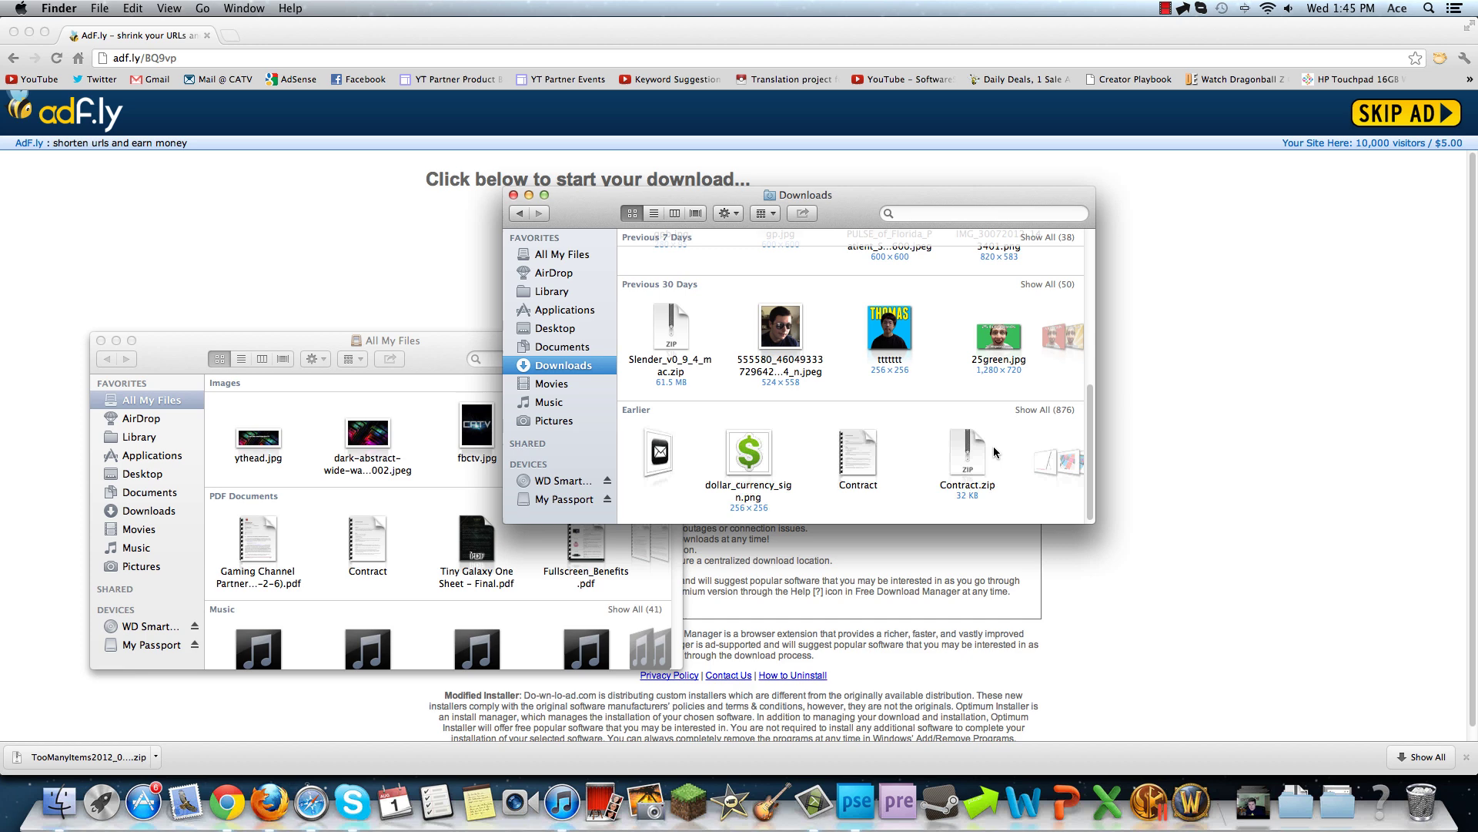
scroll(690, 366, "up", 5)
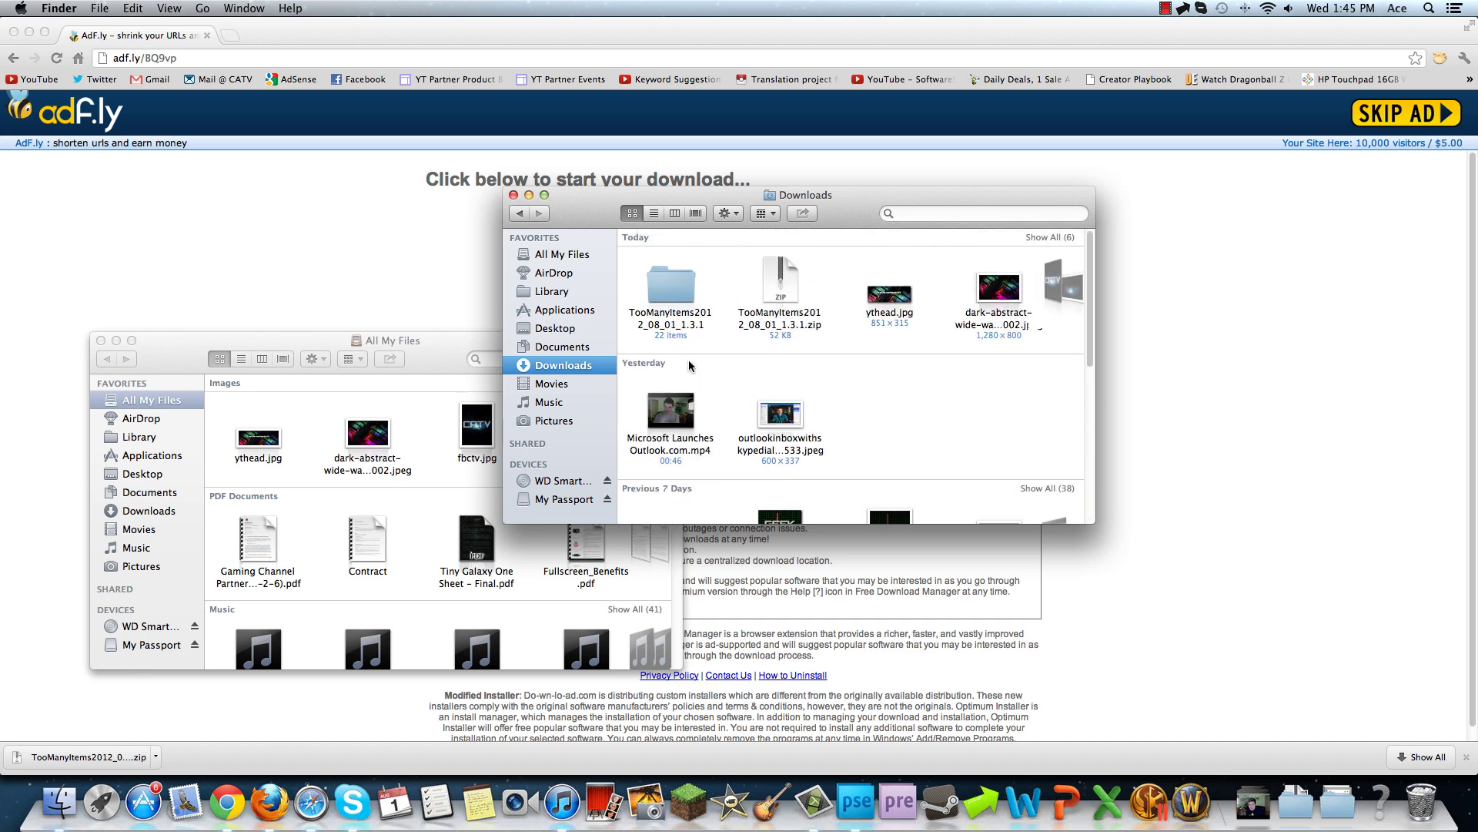
double_click(672, 304)
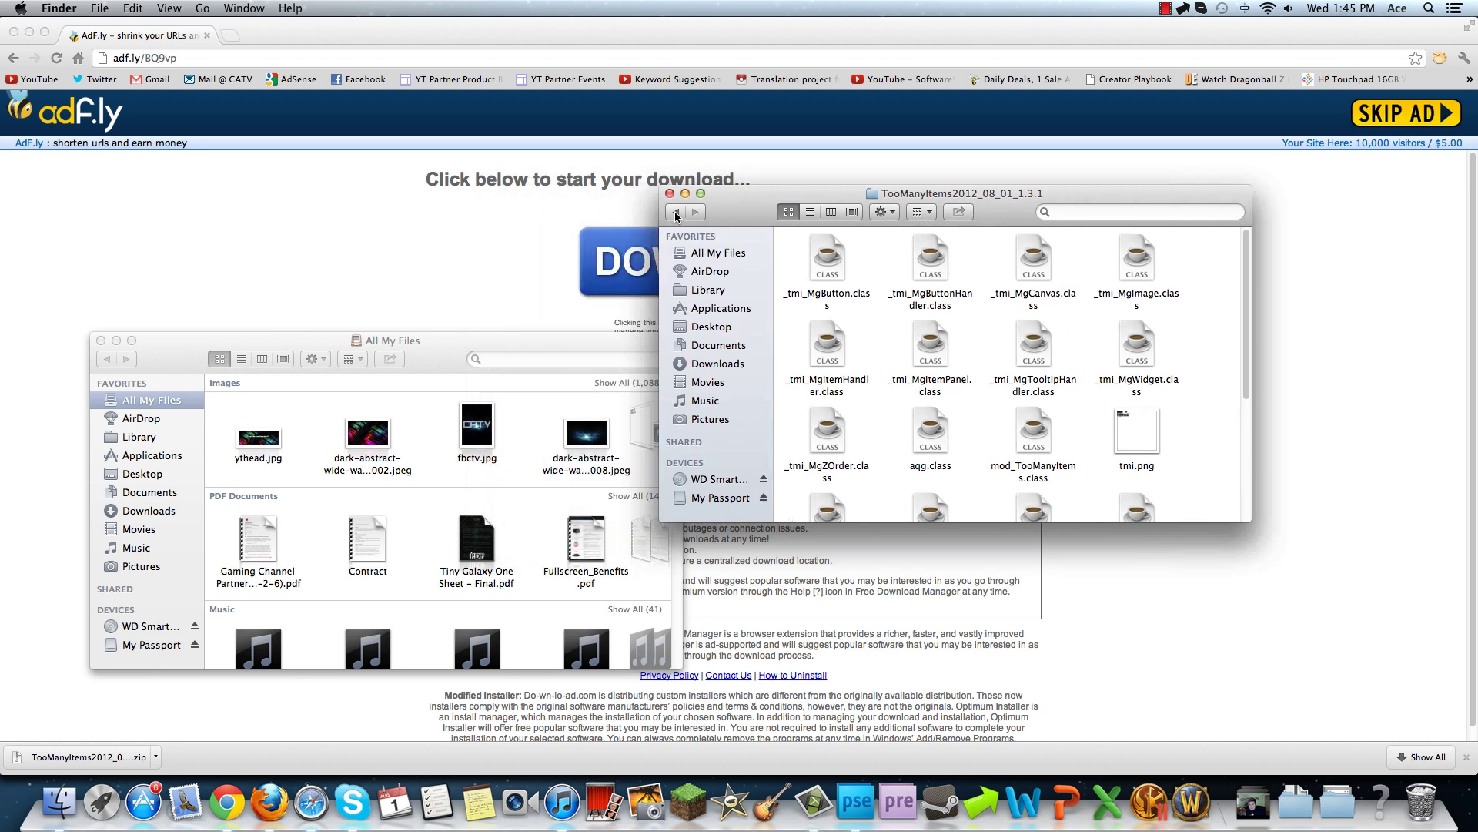
left_click_drag(570, 218, 785, 216)
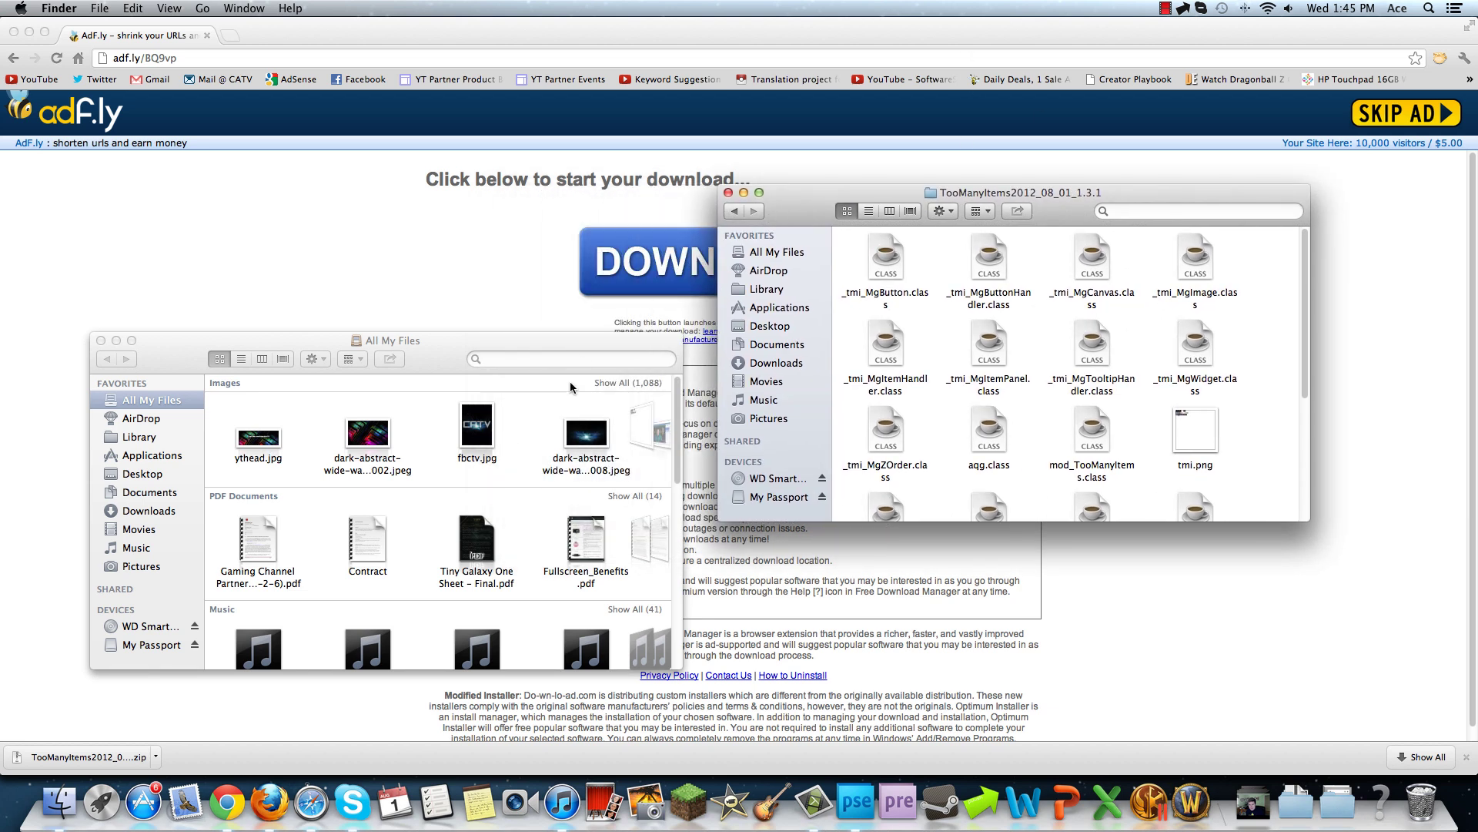
left_click(534, 360)
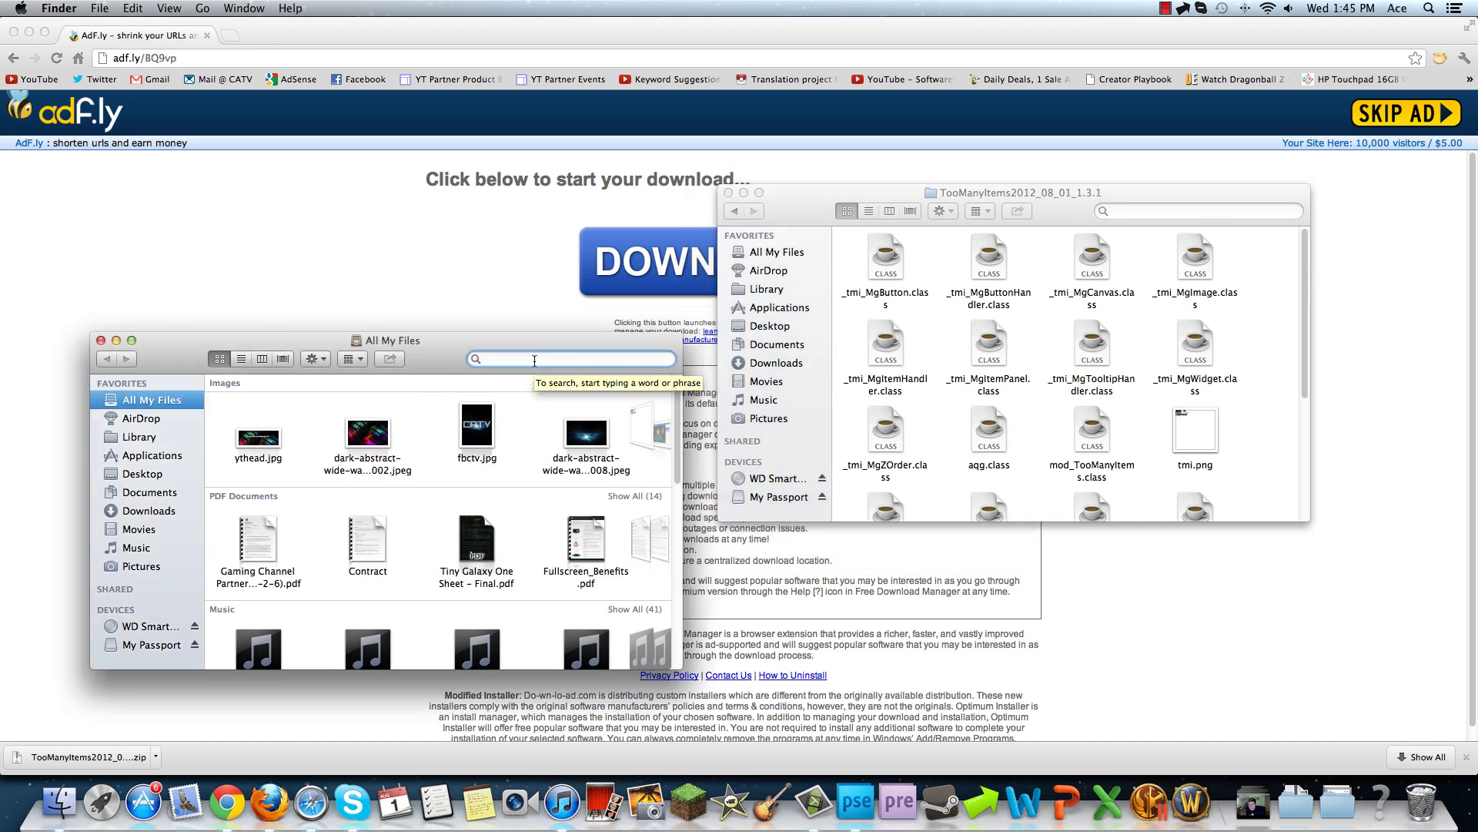
type("%appdata%")
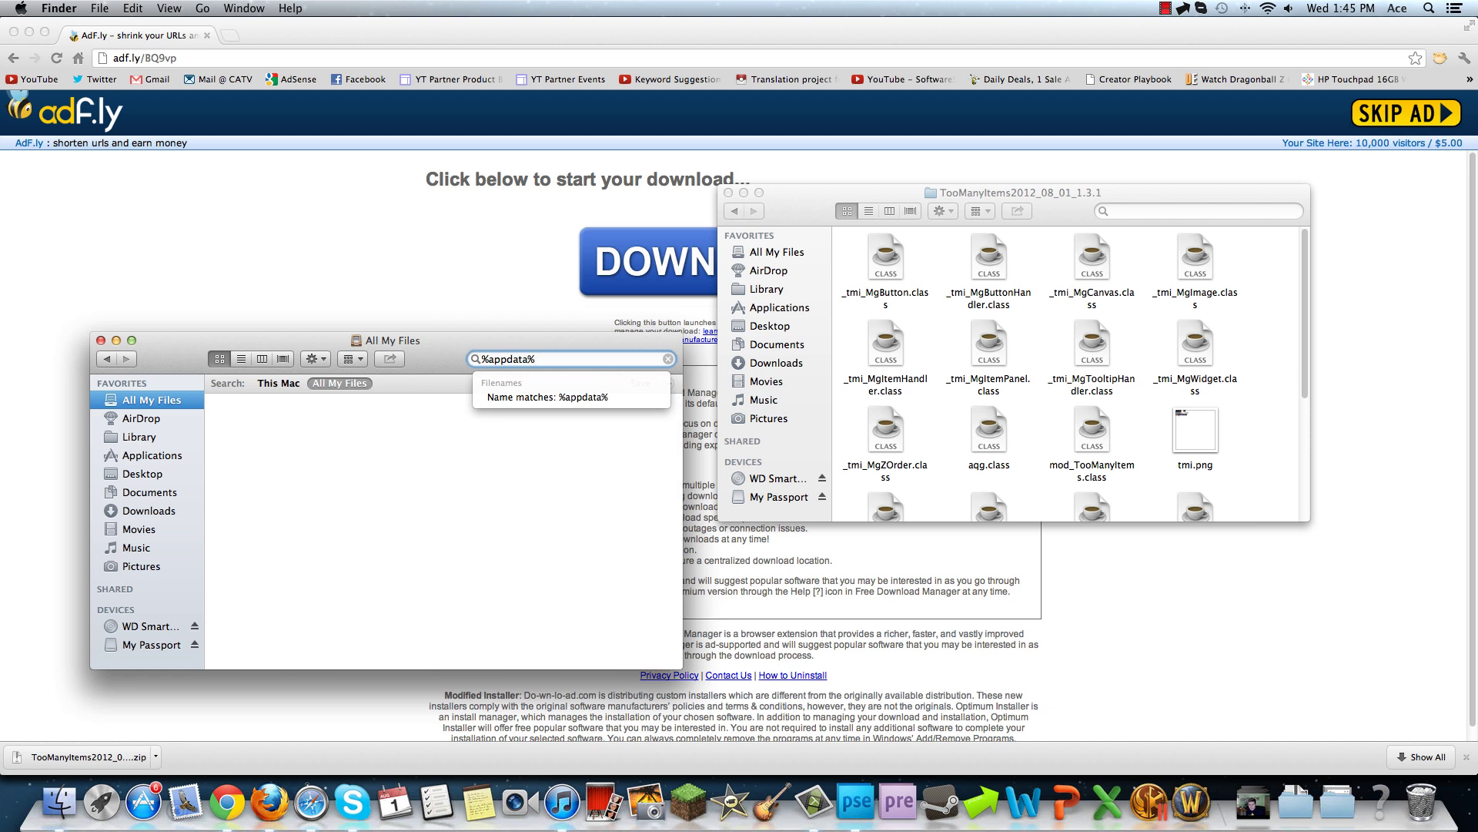
key("BackSpace")
key("BackSpace")
key("BackSpace")
key("BackSpace")
key("BackSpace")
key("BackSpace")
key("BackSpace")
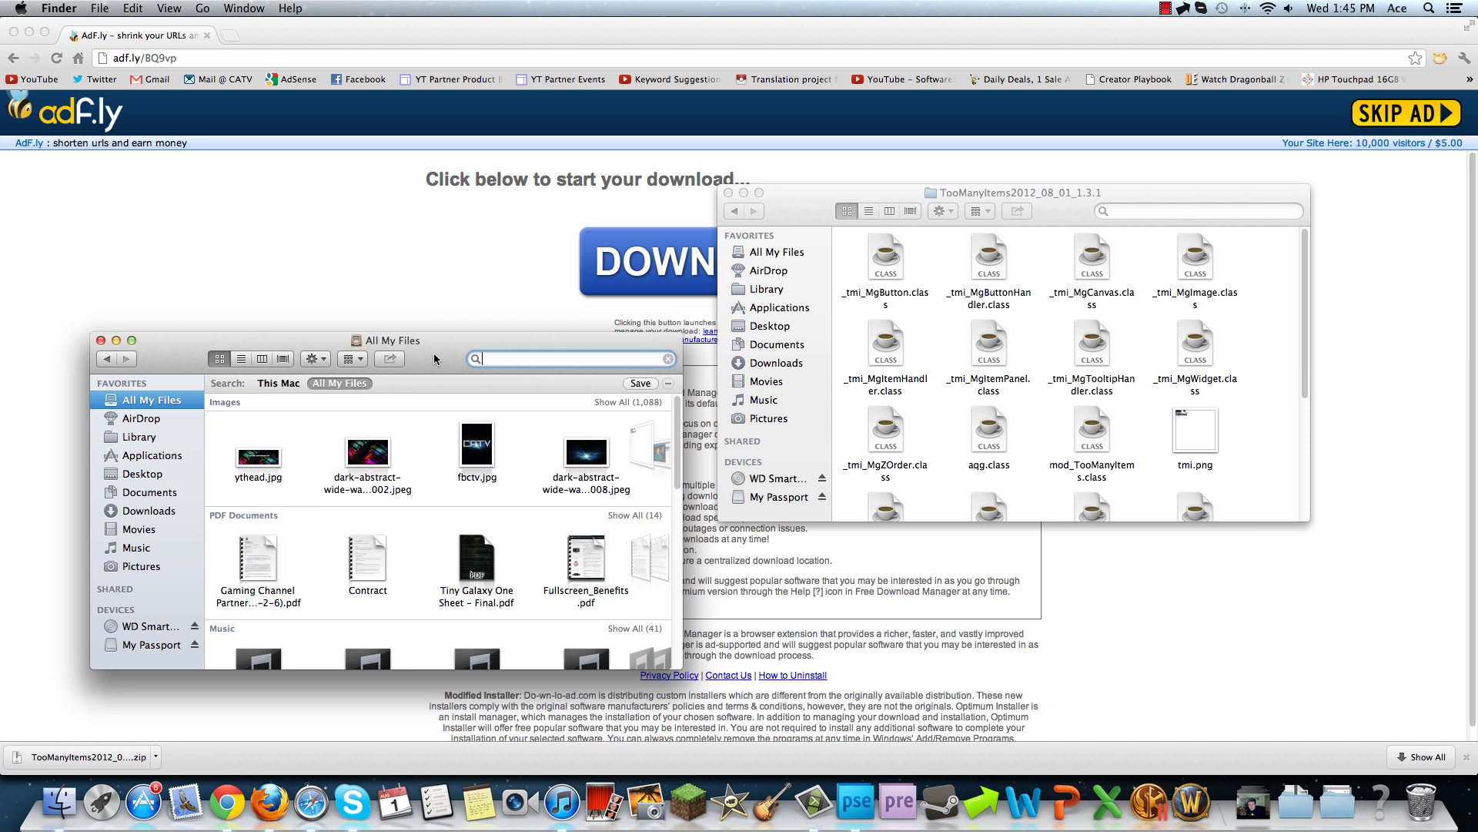
- Go to the folder "library" in the All My Files Finder window, keeping it clear of the mod's window
left_click_drag(436, 359, 432, 279)
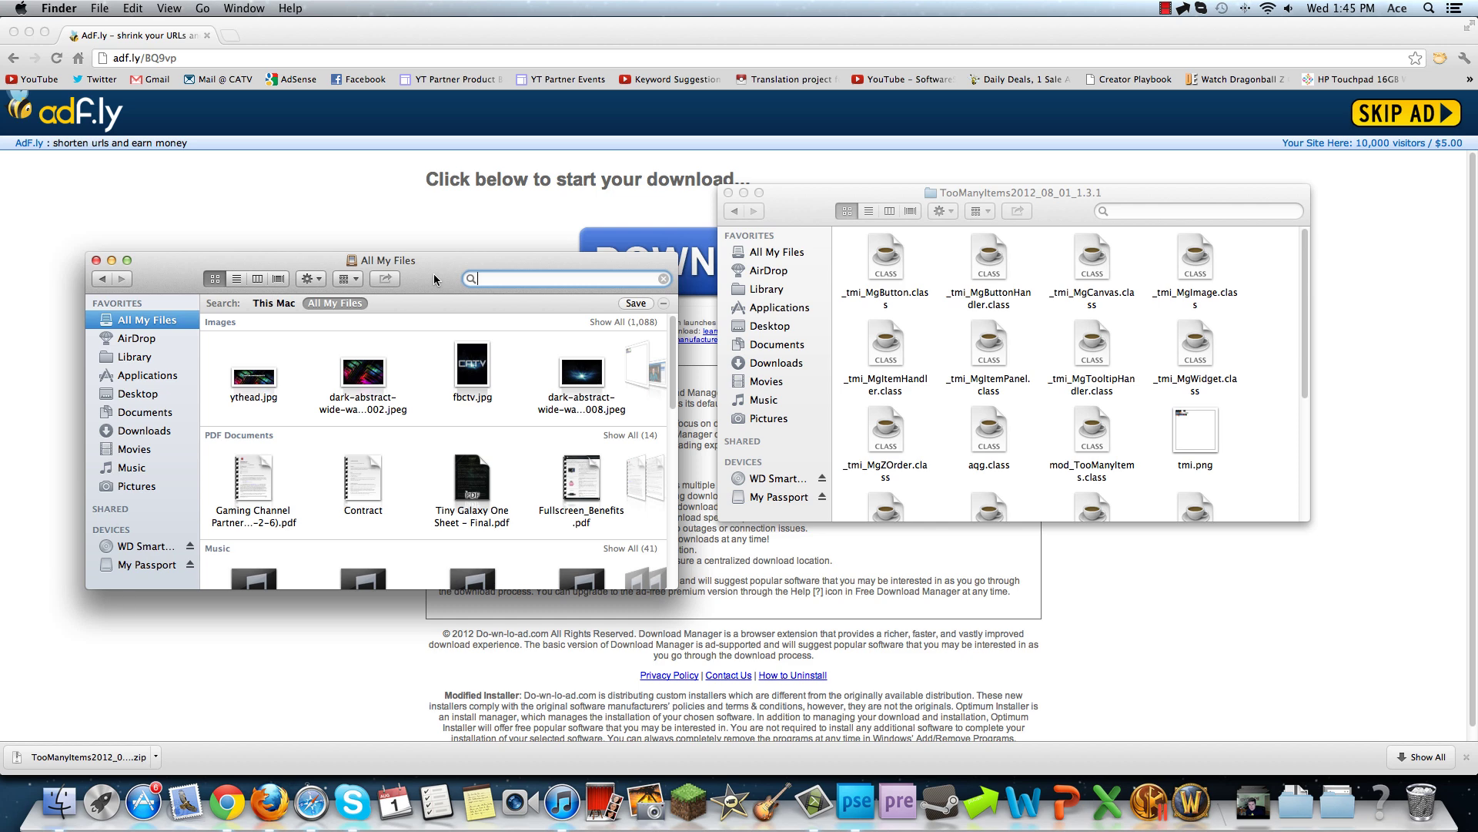
left_click_drag(432, 274, 409, 271)
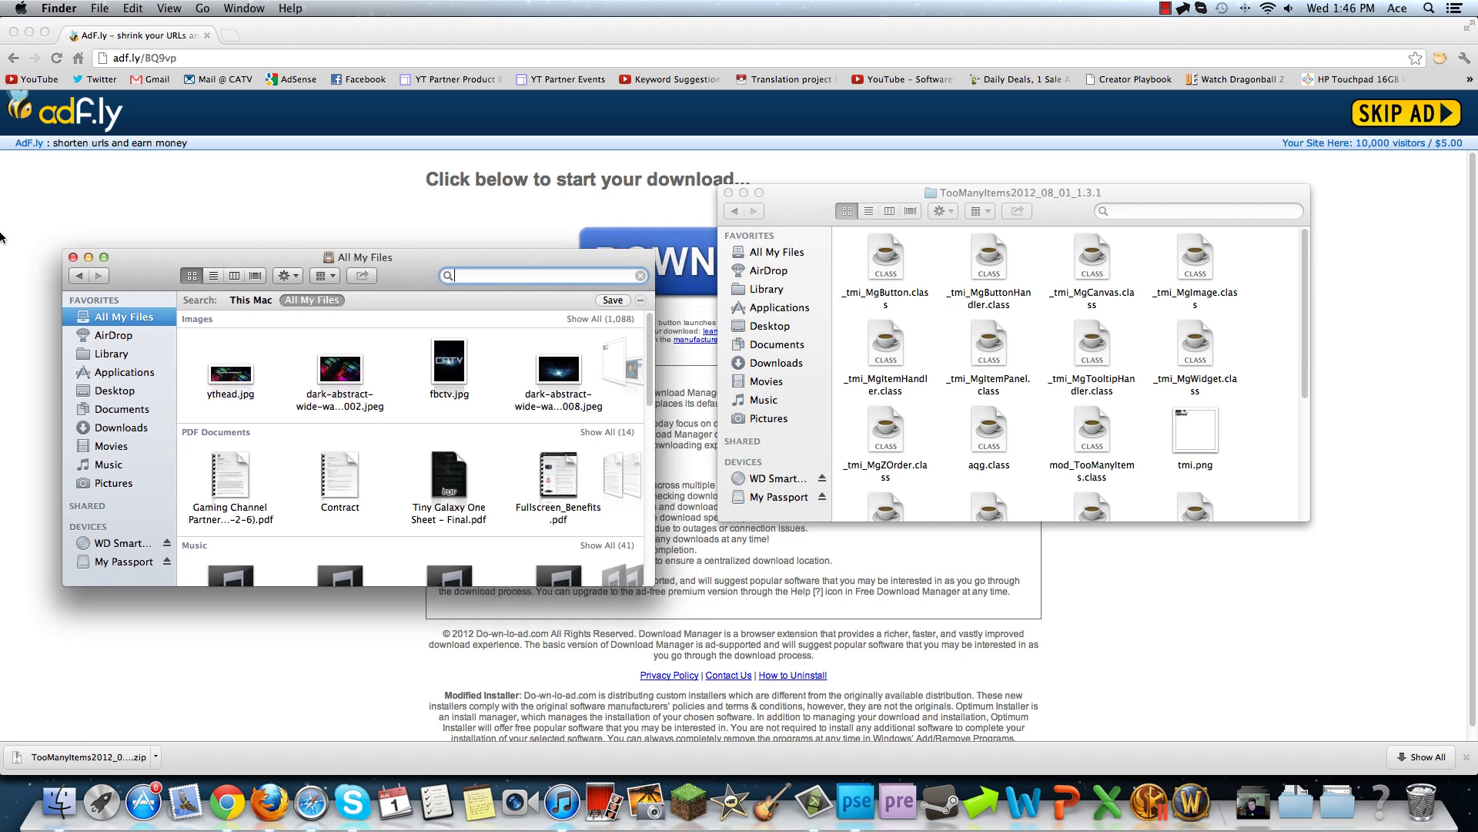
left_click(101, 358)
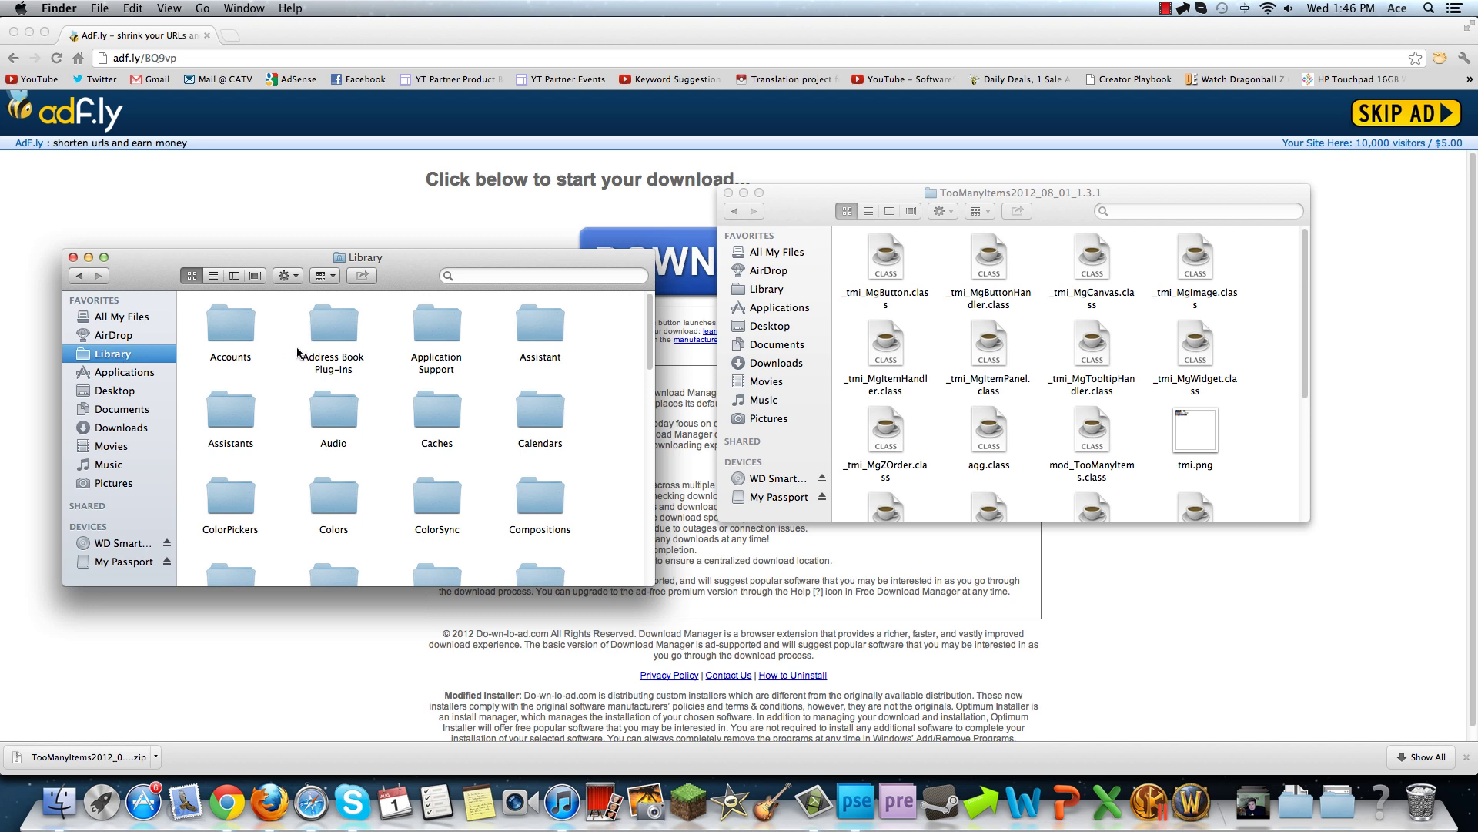
key("super+shift+g")
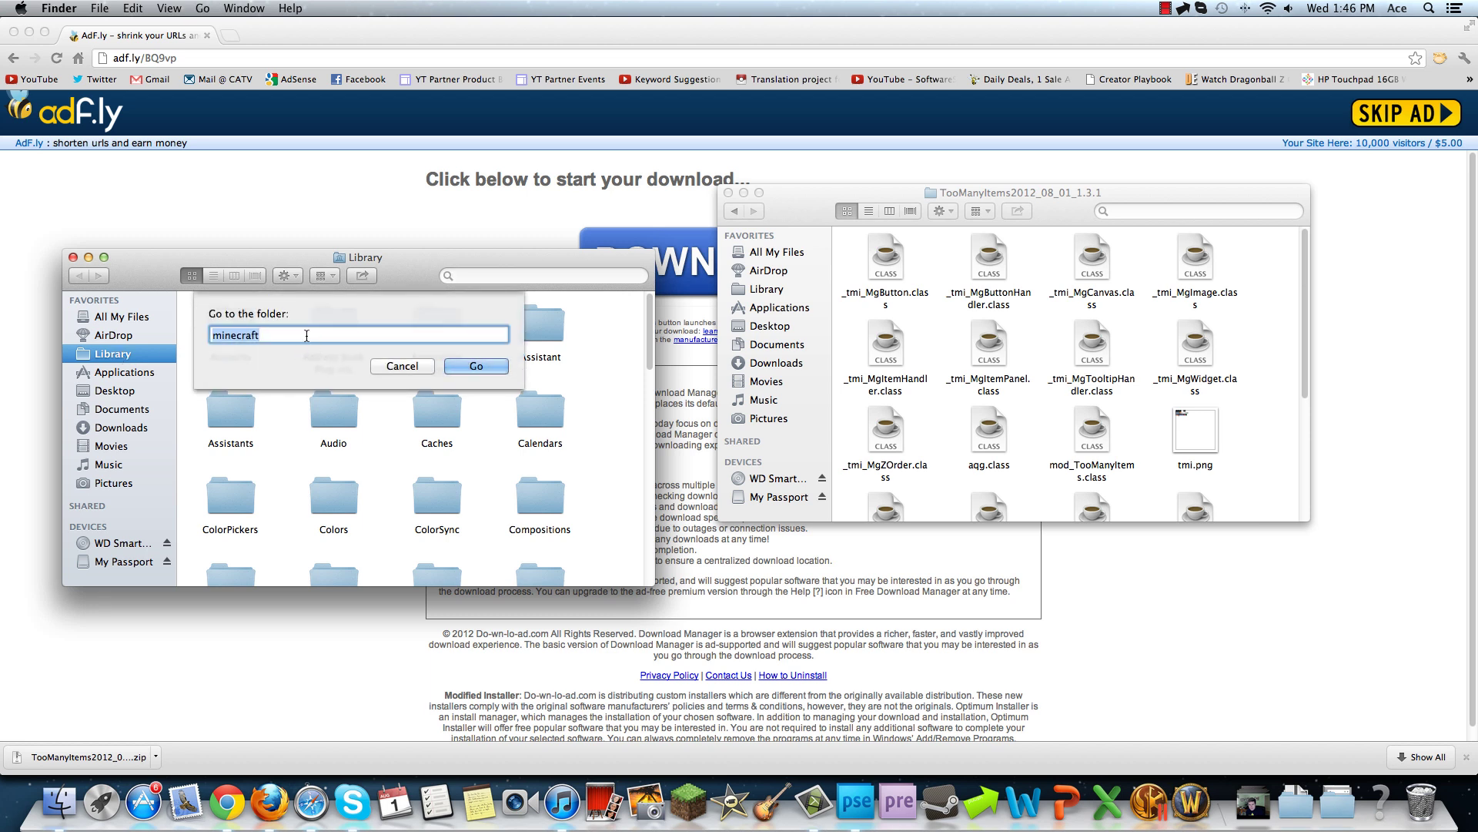
key("BackSpace")
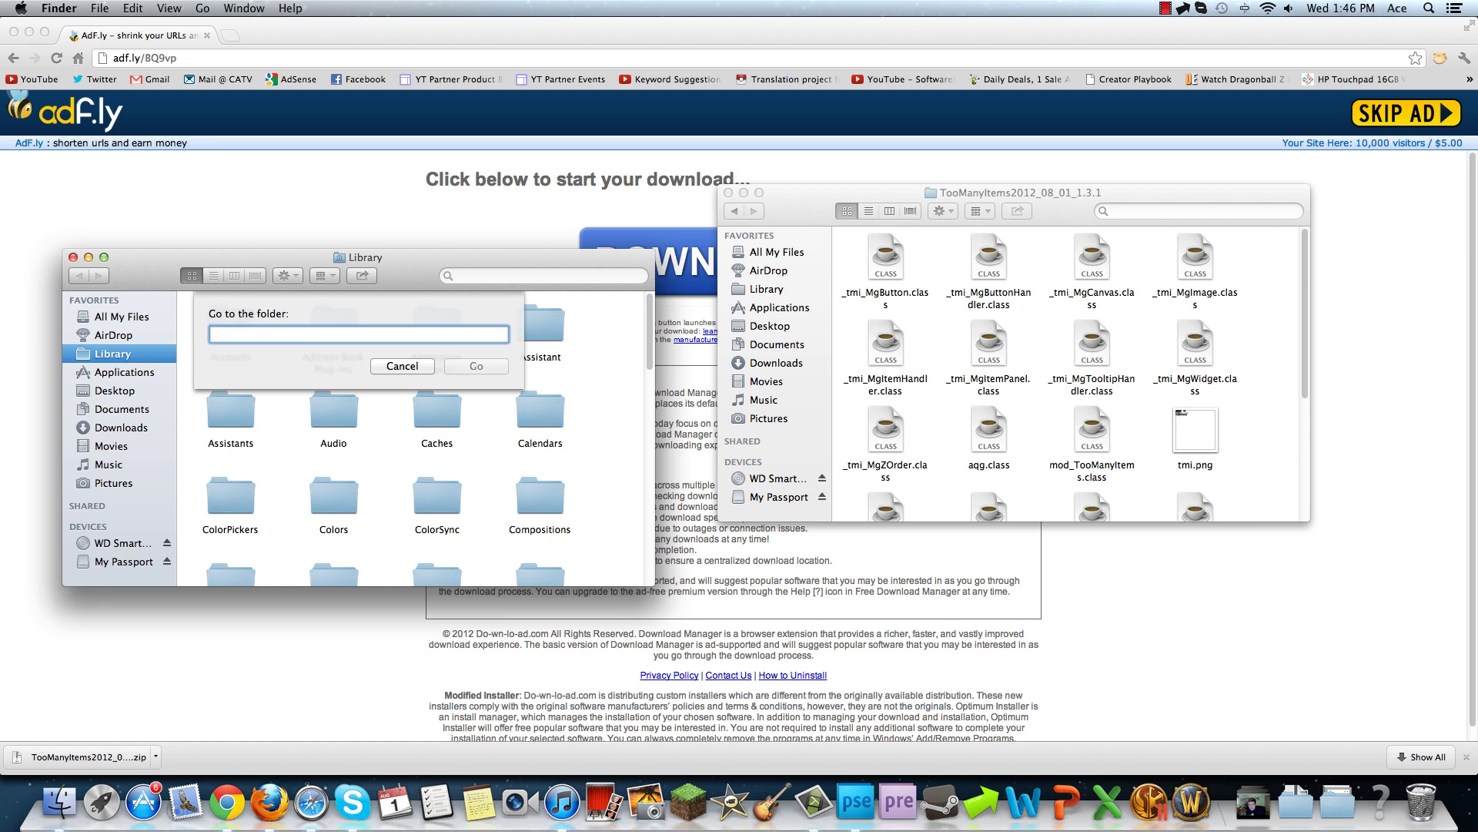
type("library")
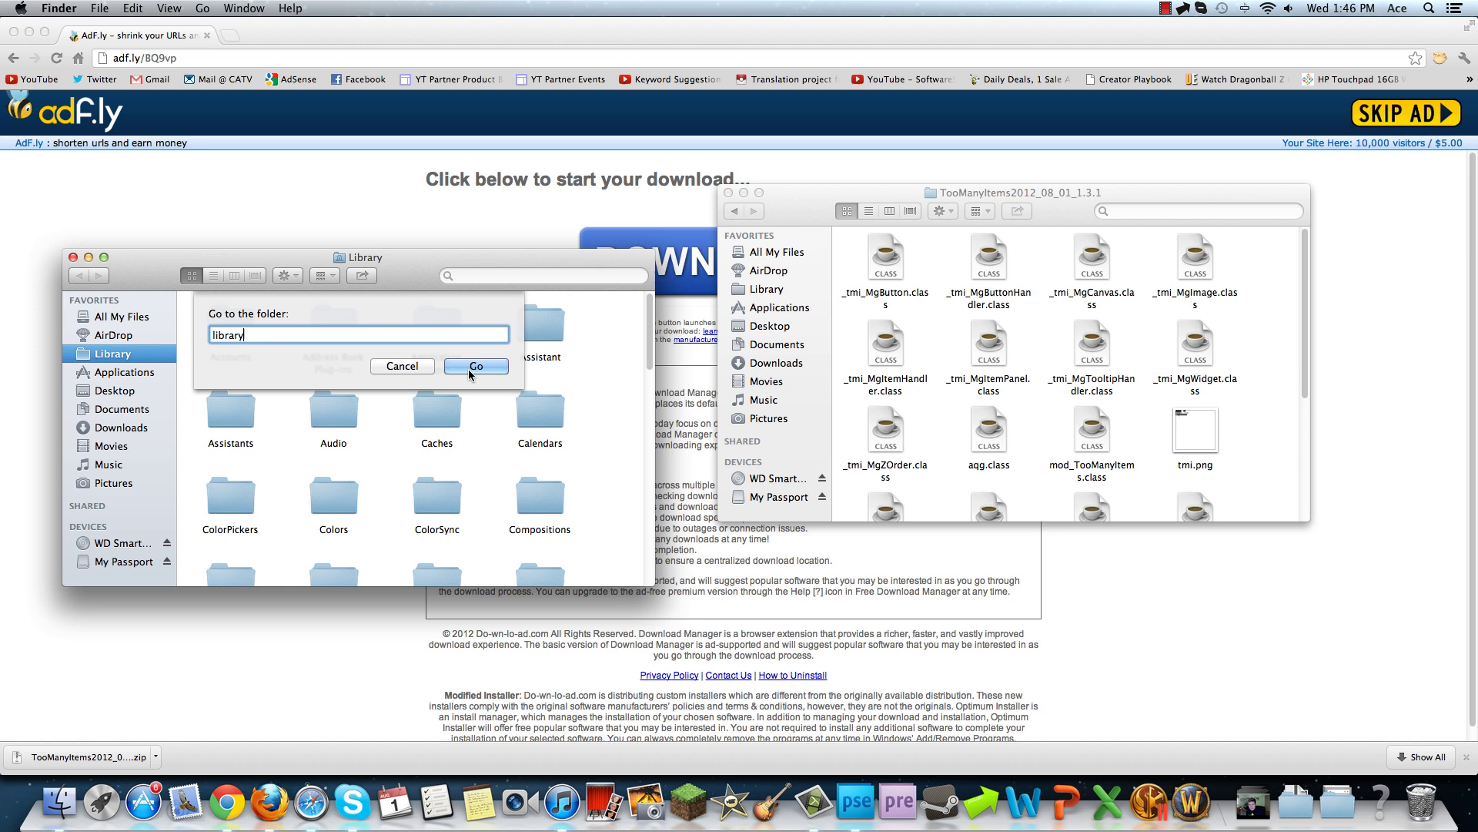
key("Return")
- Open Minecraft's bin folder, found inside the minecraft folder of Application Support
double_click(427, 325)
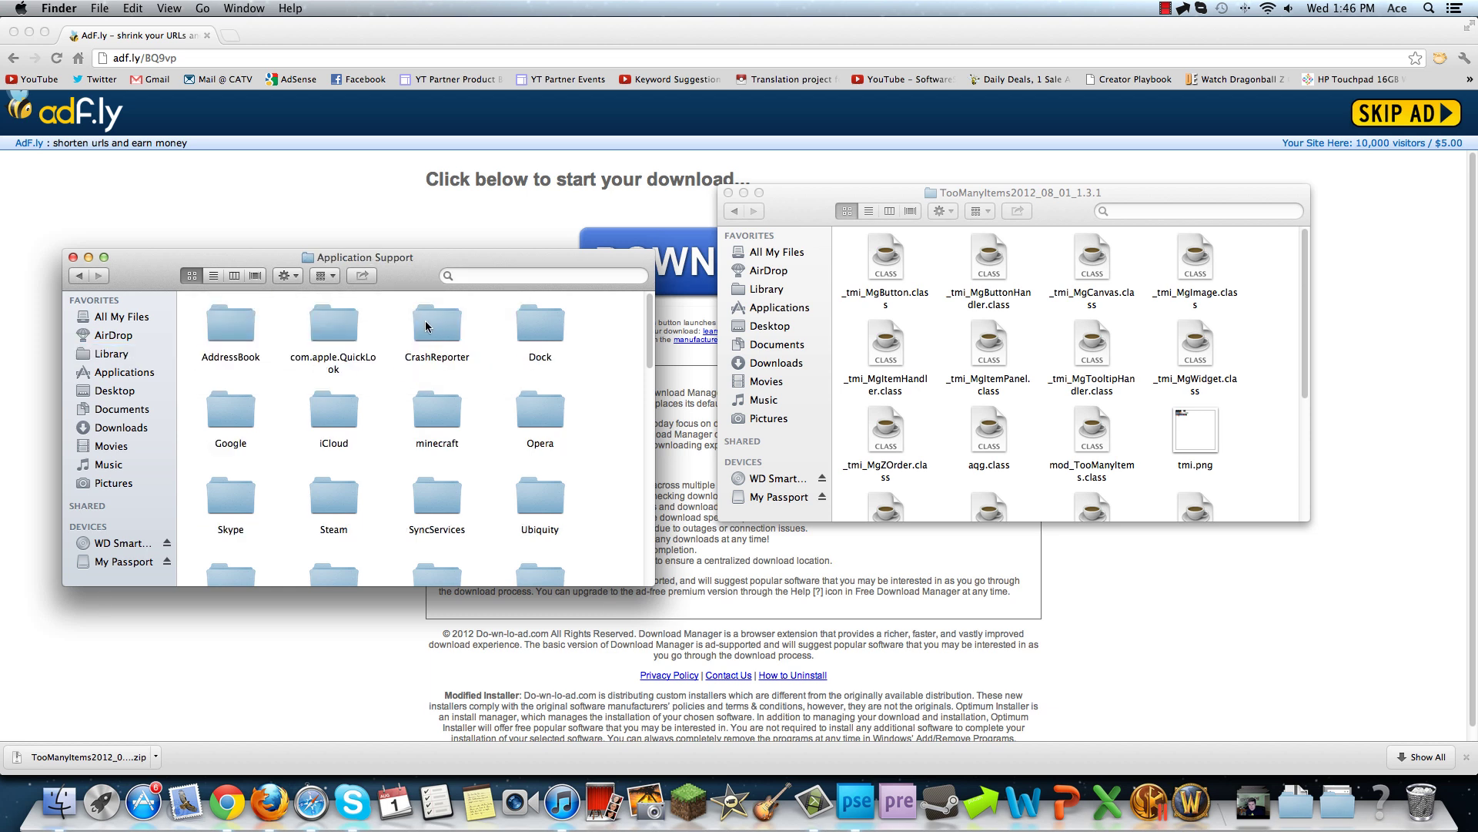
double_click(441, 422)
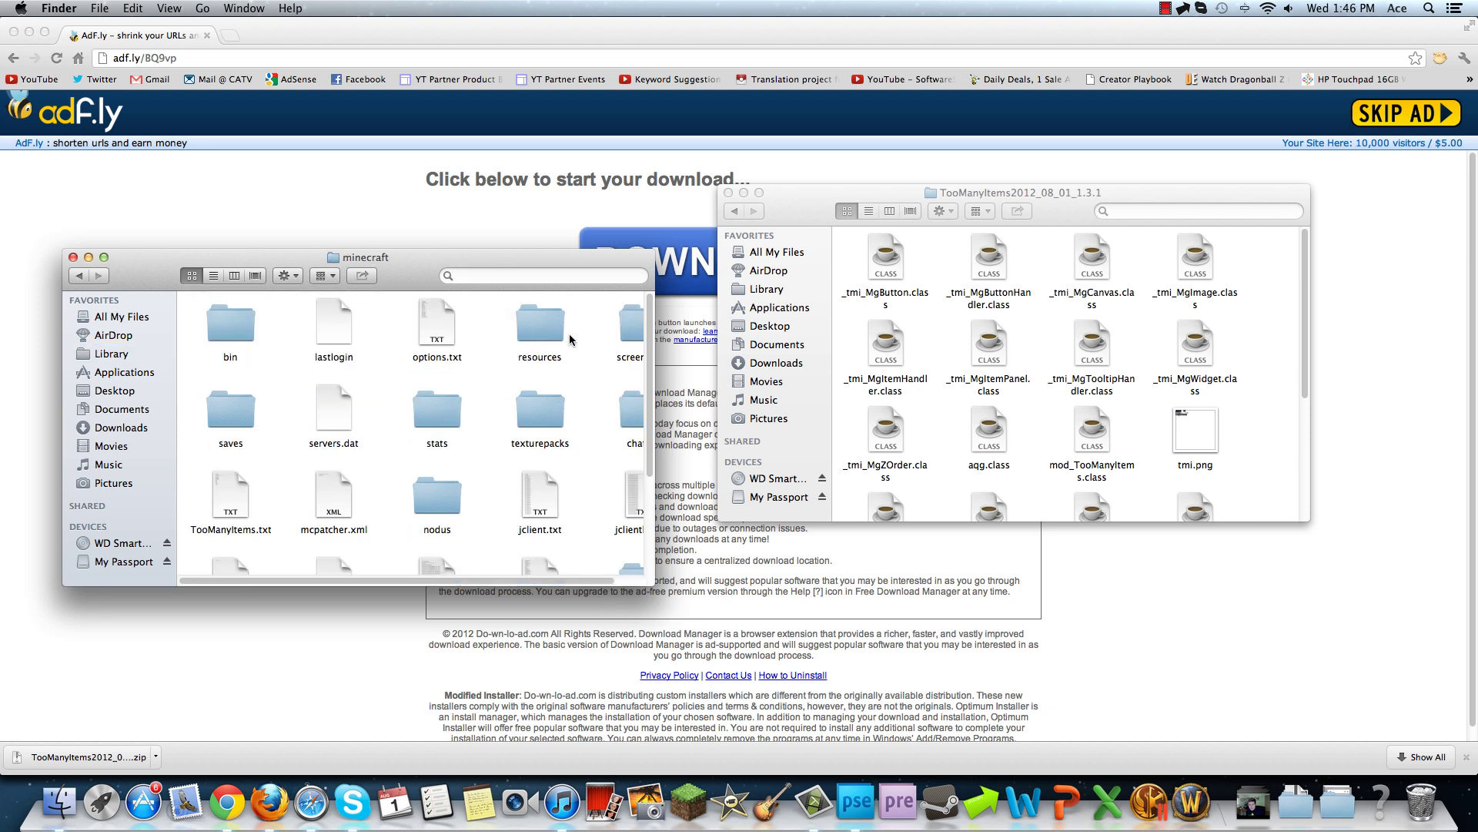
double_click(226, 321)
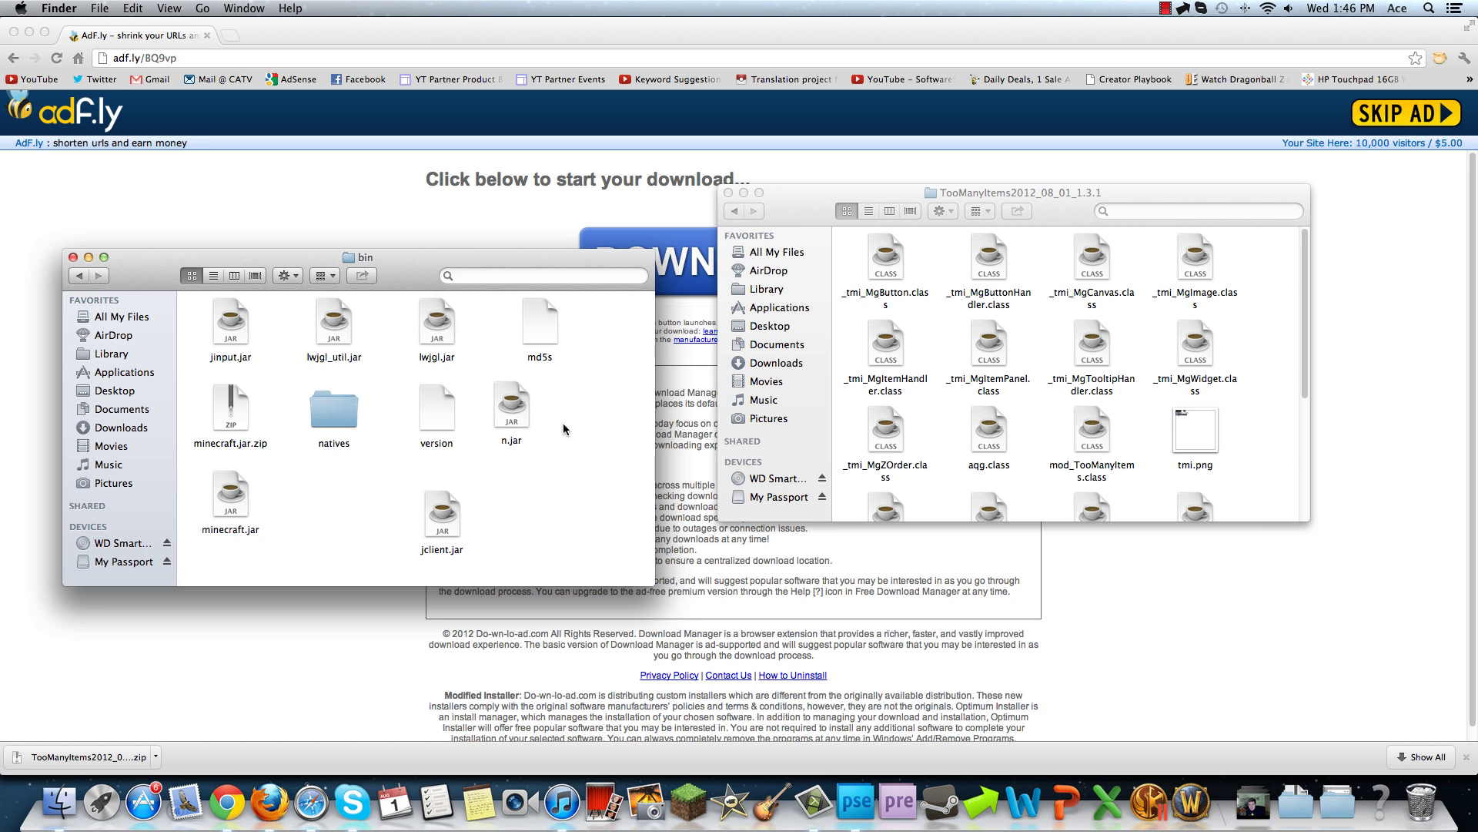
- Try to rename minecraft.jar as minecraft.jar.zip in the bin folder, accepting the .zip extension
left_click(240, 529)
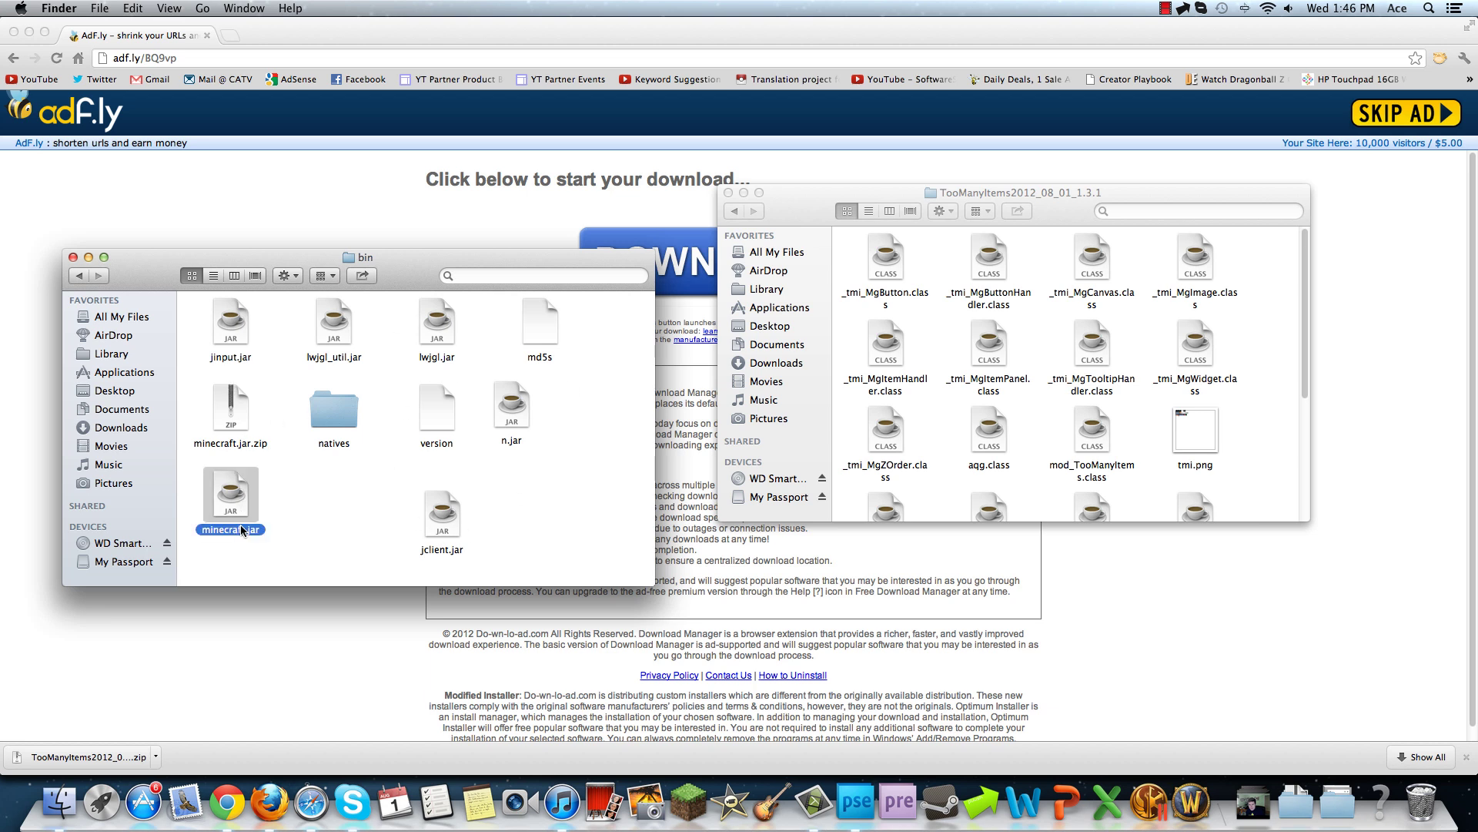
left_click(255, 530)
left_click(260, 531)
type(".zip")
key("Return")
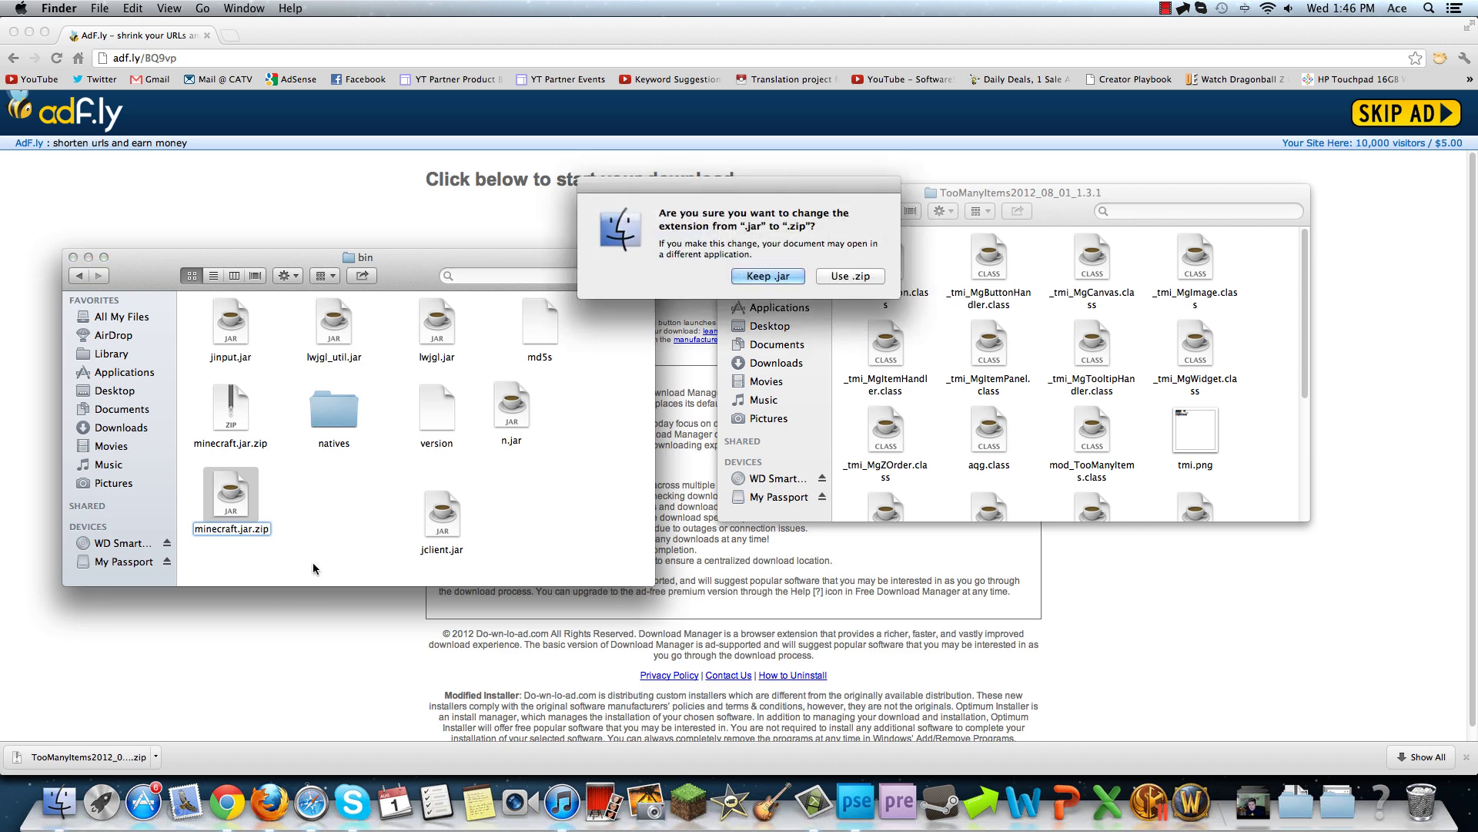
left_click(839, 277)
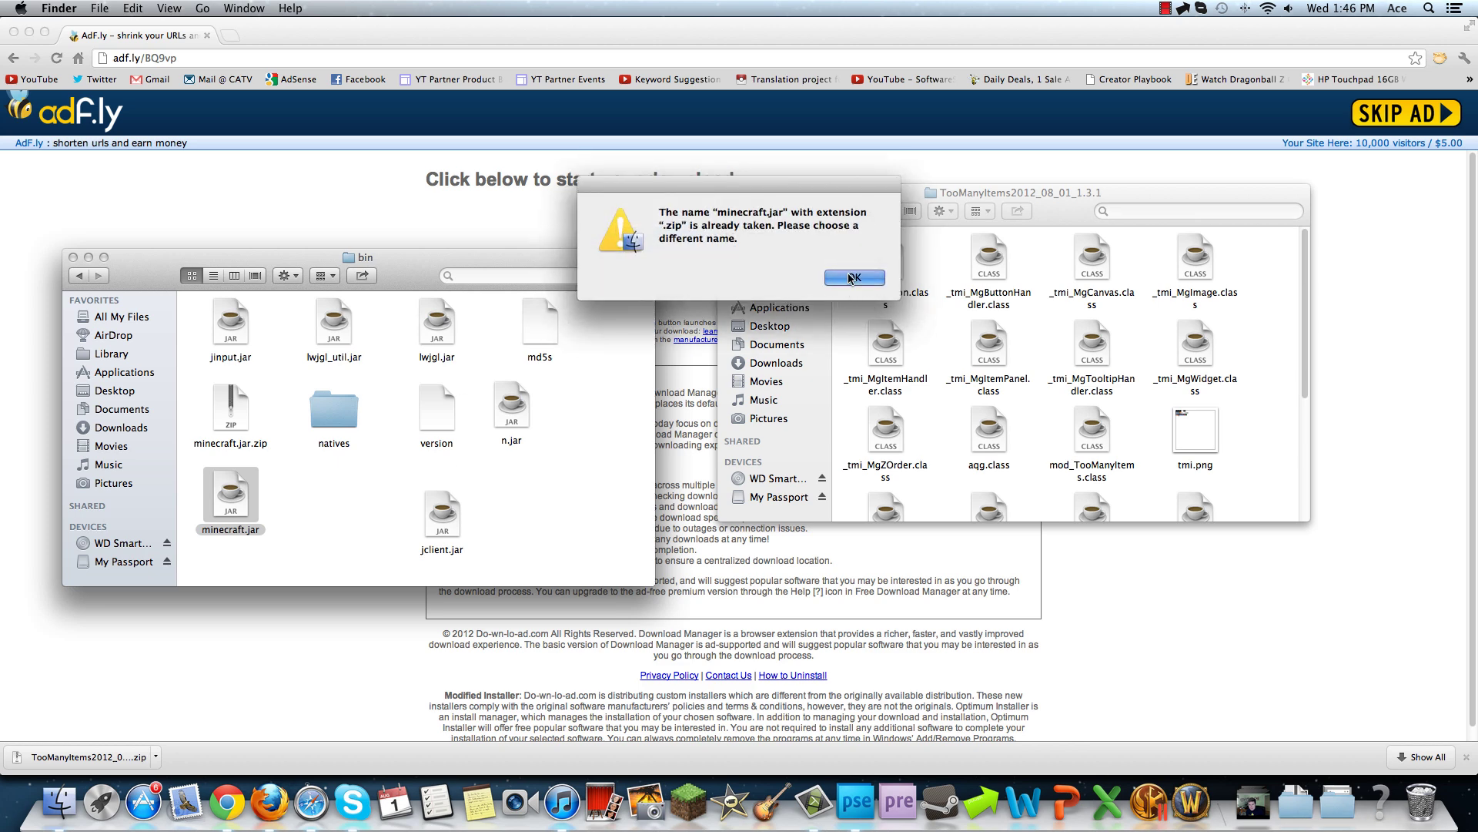
left_click(851, 278)
- Move the old minecraft.jar.zip to the trash and rename minecraft.jar as minecraft.jar.zip, using the .zip extension
right_click(217, 443)
left_click(468, 357)
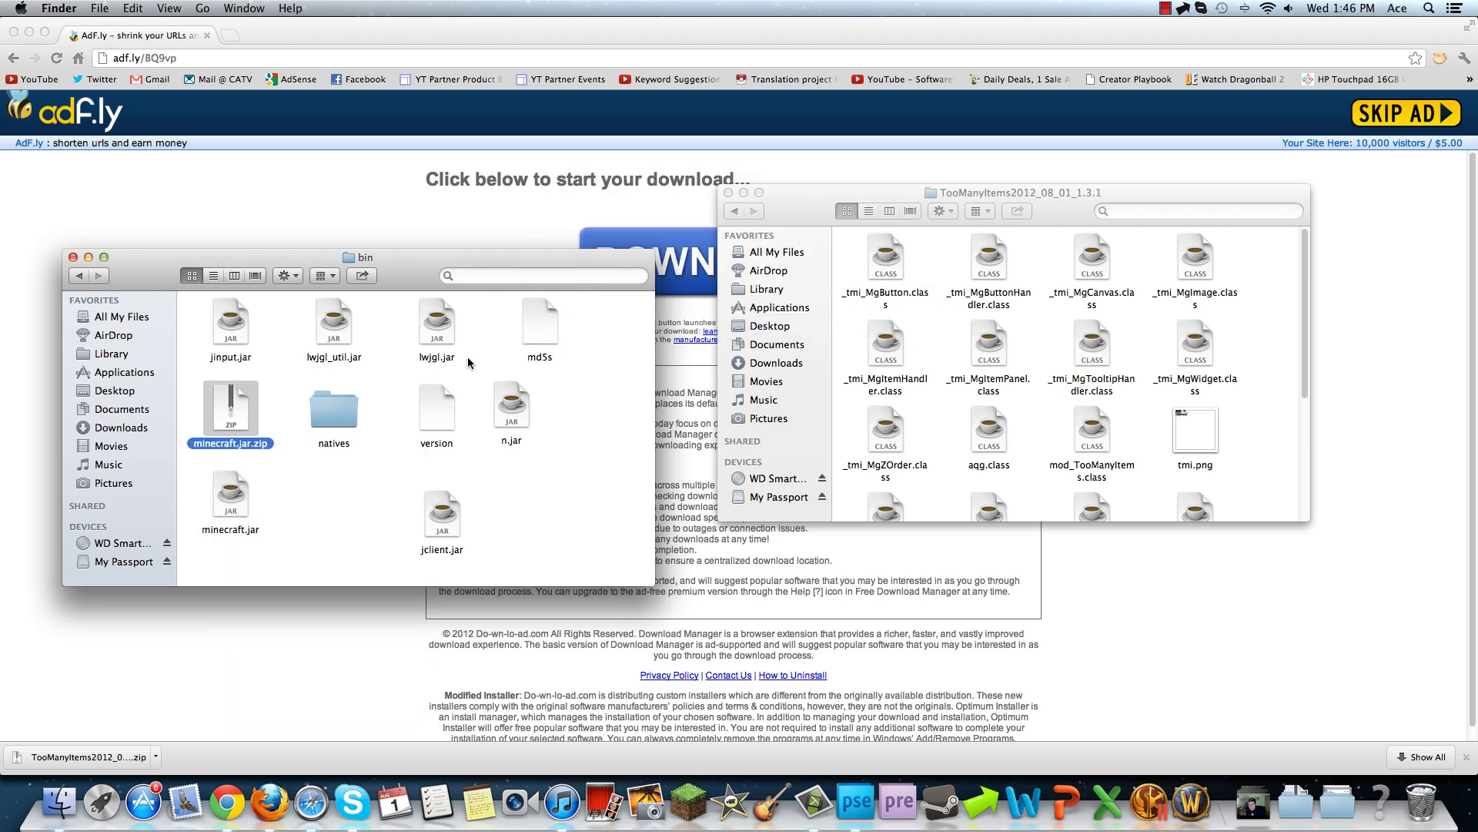
left_click(235, 535)
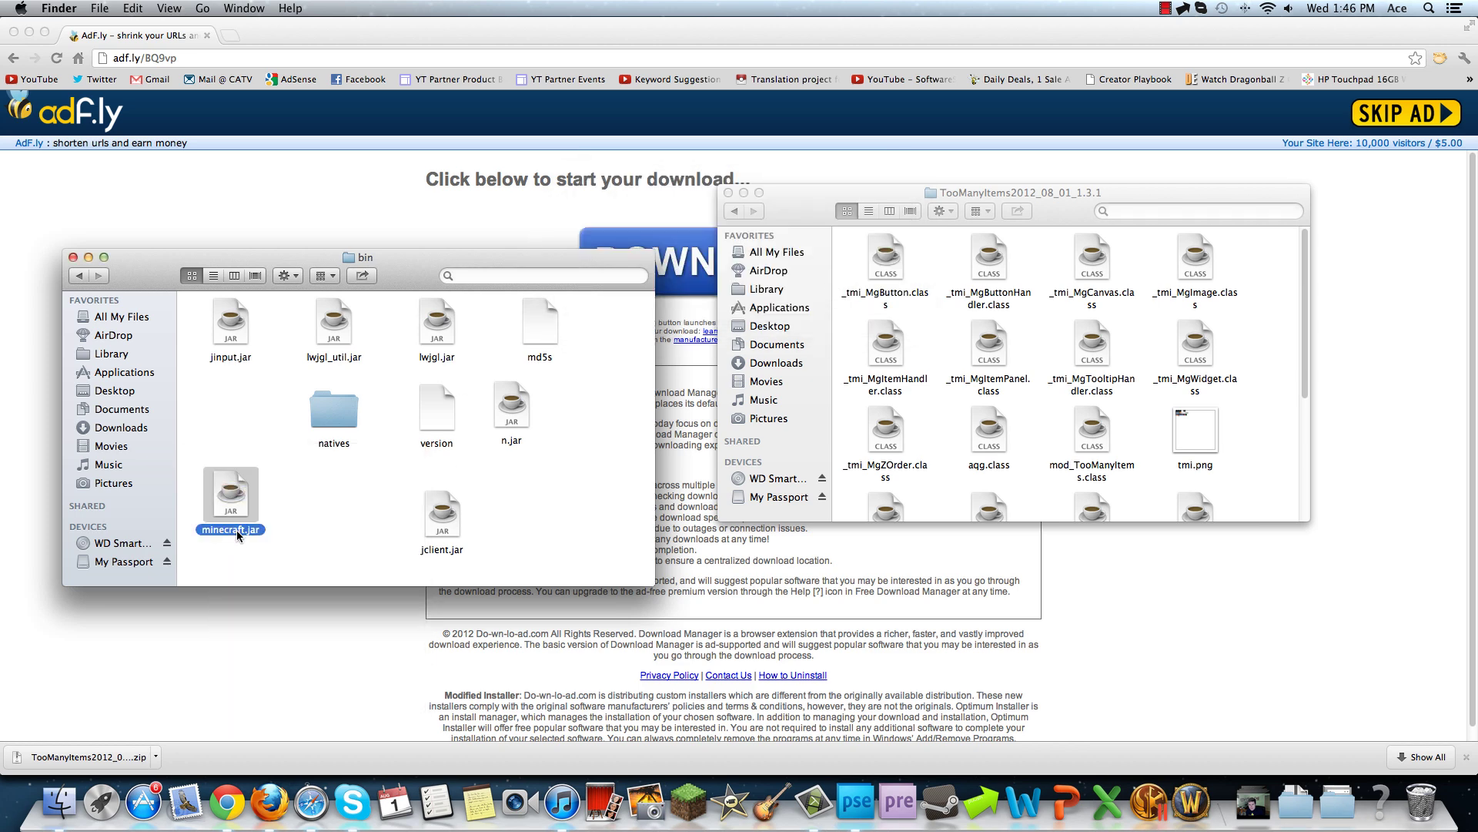
key("Return")
left_click(262, 527)
type(".zip")
key("Return")
left_click(853, 279)
- Extract minecraft.jar.zip, move the extracted minecraft.jar folder clear of the other files and open it
double_click(248, 530)
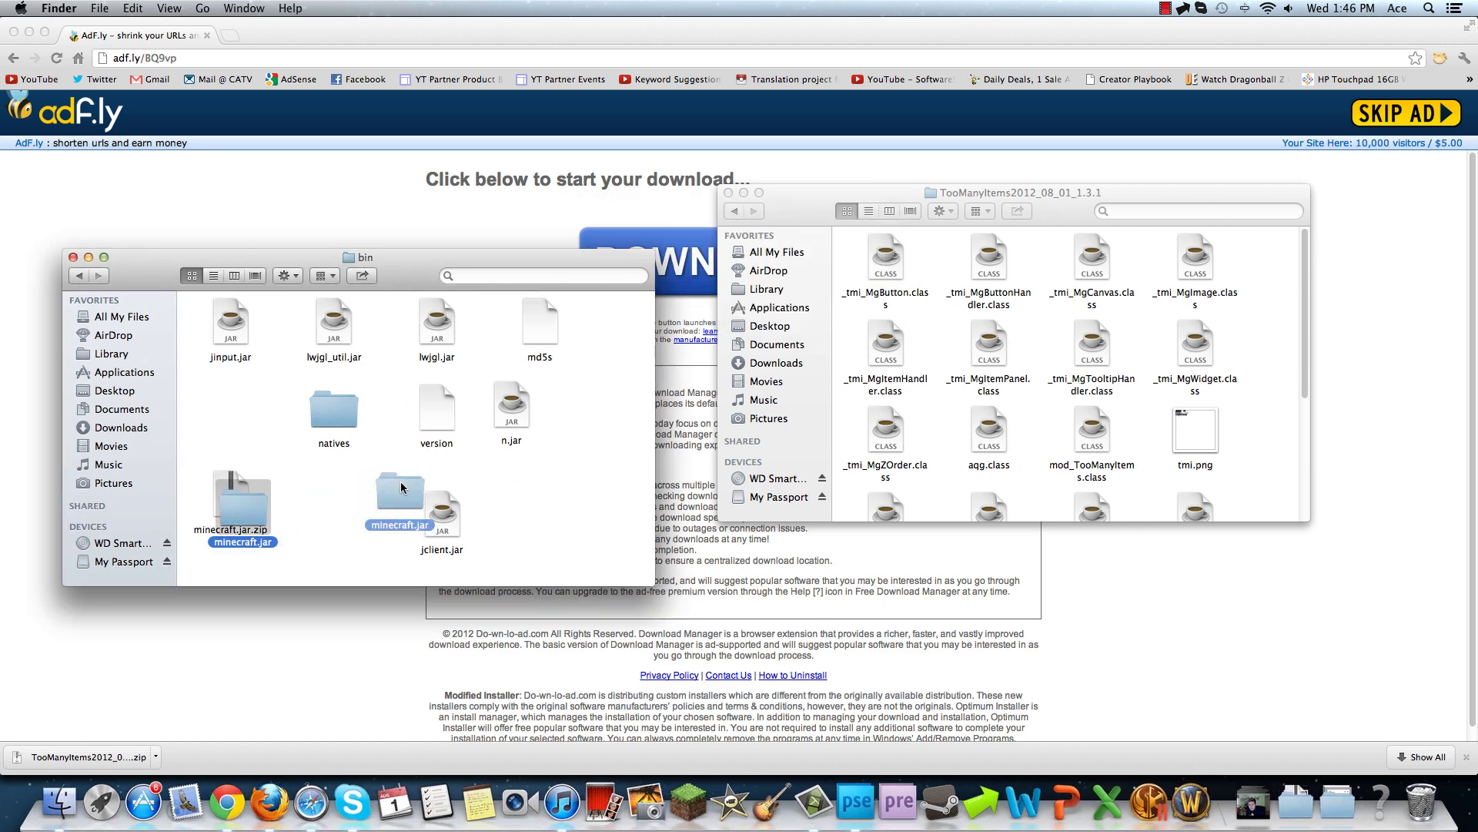
left_click_drag(400, 487, 576, 482)
double_click(568, 498)
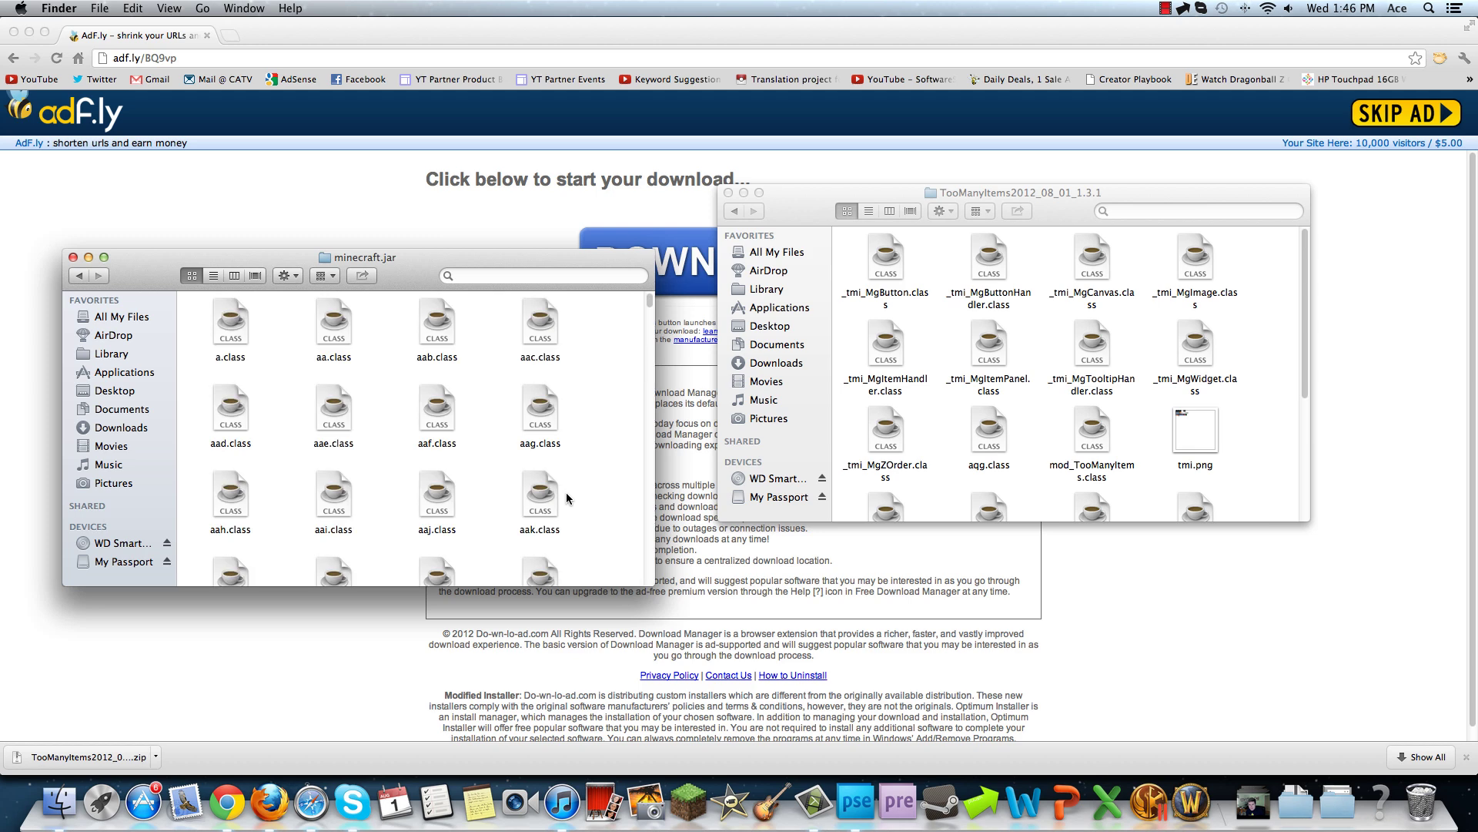
- Move all files from the TooManyItems2012_08_01_1.3.1 folder into the minecraft.jar folder, replacing the existing aqg.class
left_click_drag(853, 233, 1257, 604)
left_click_drag(1005, 393, 504, 448)
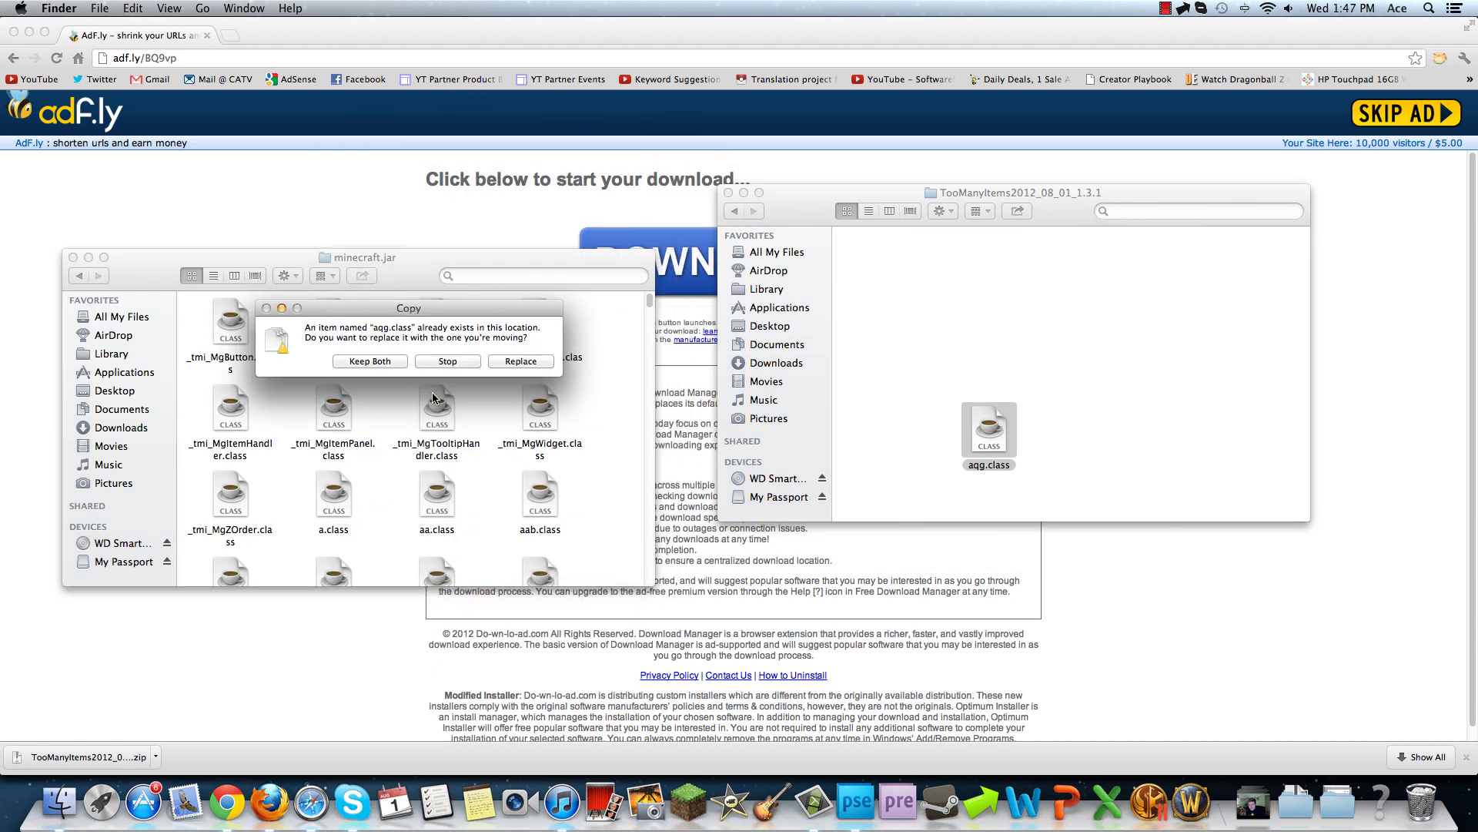
left_click(497, 362)
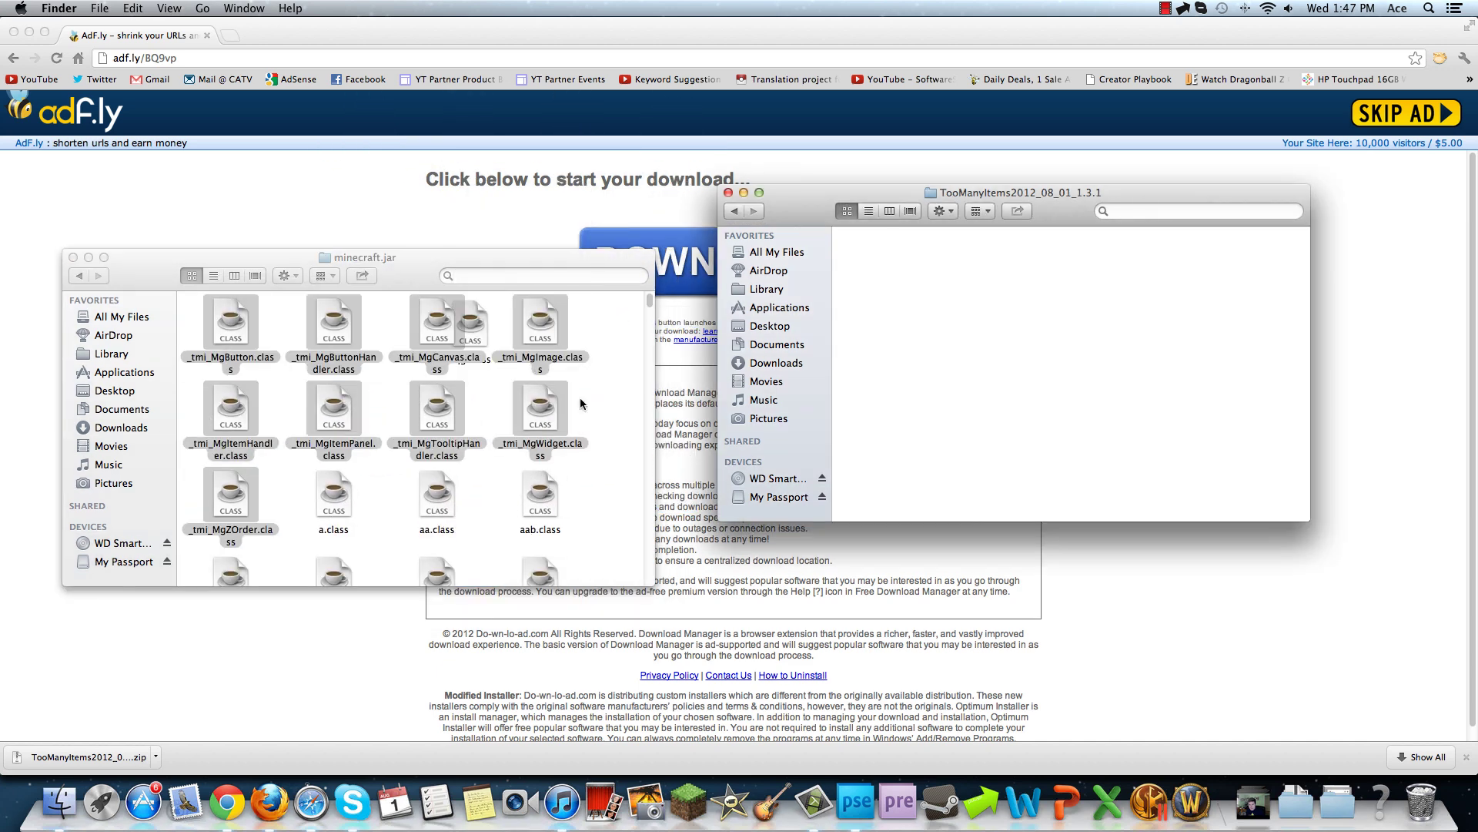
- Search the minecraft.jar folder for meta-inf and move the META-INF folder to the trash
left_click(498, 277)
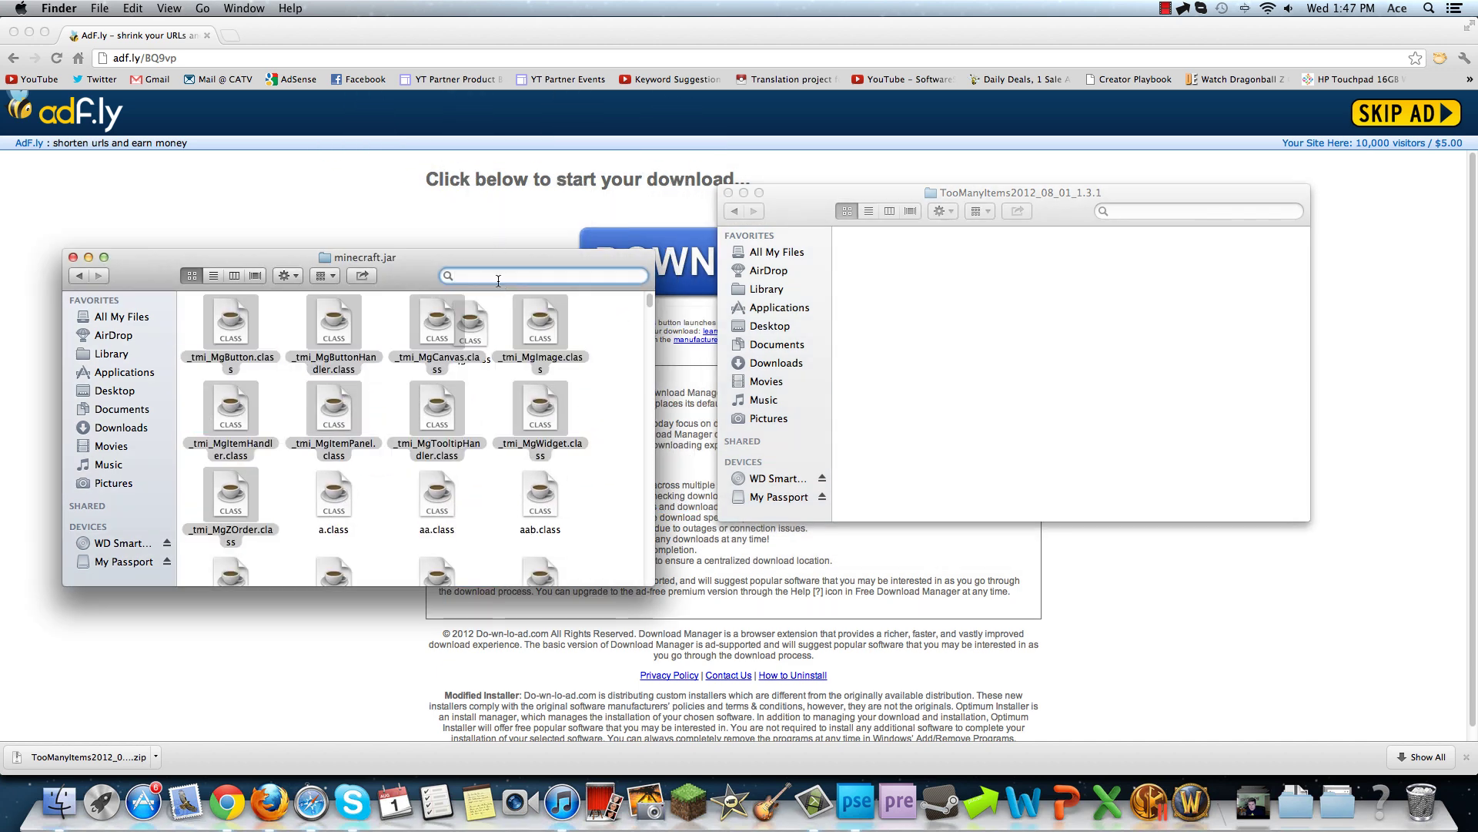
type("meta")
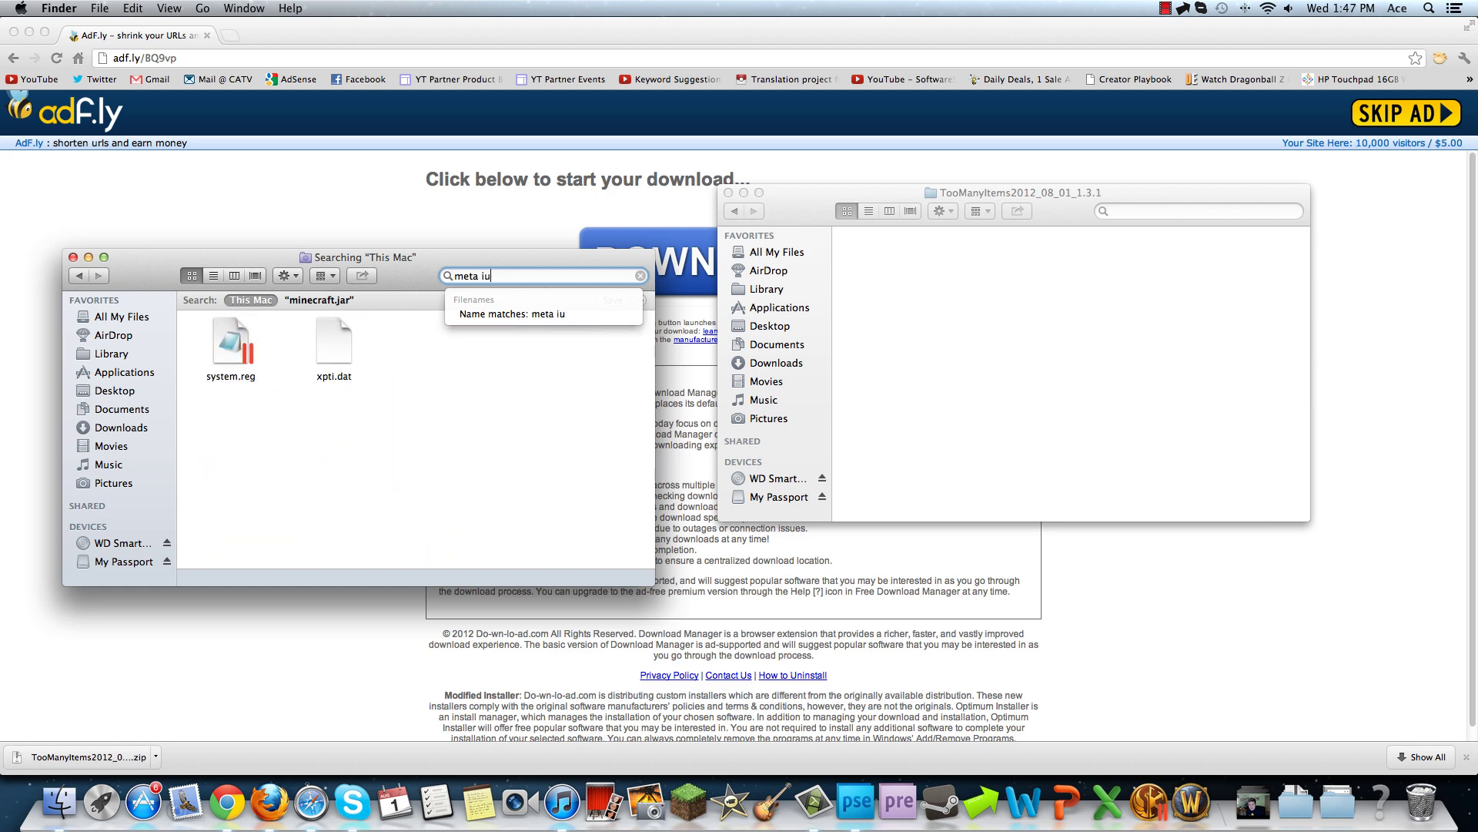
type("-inf")
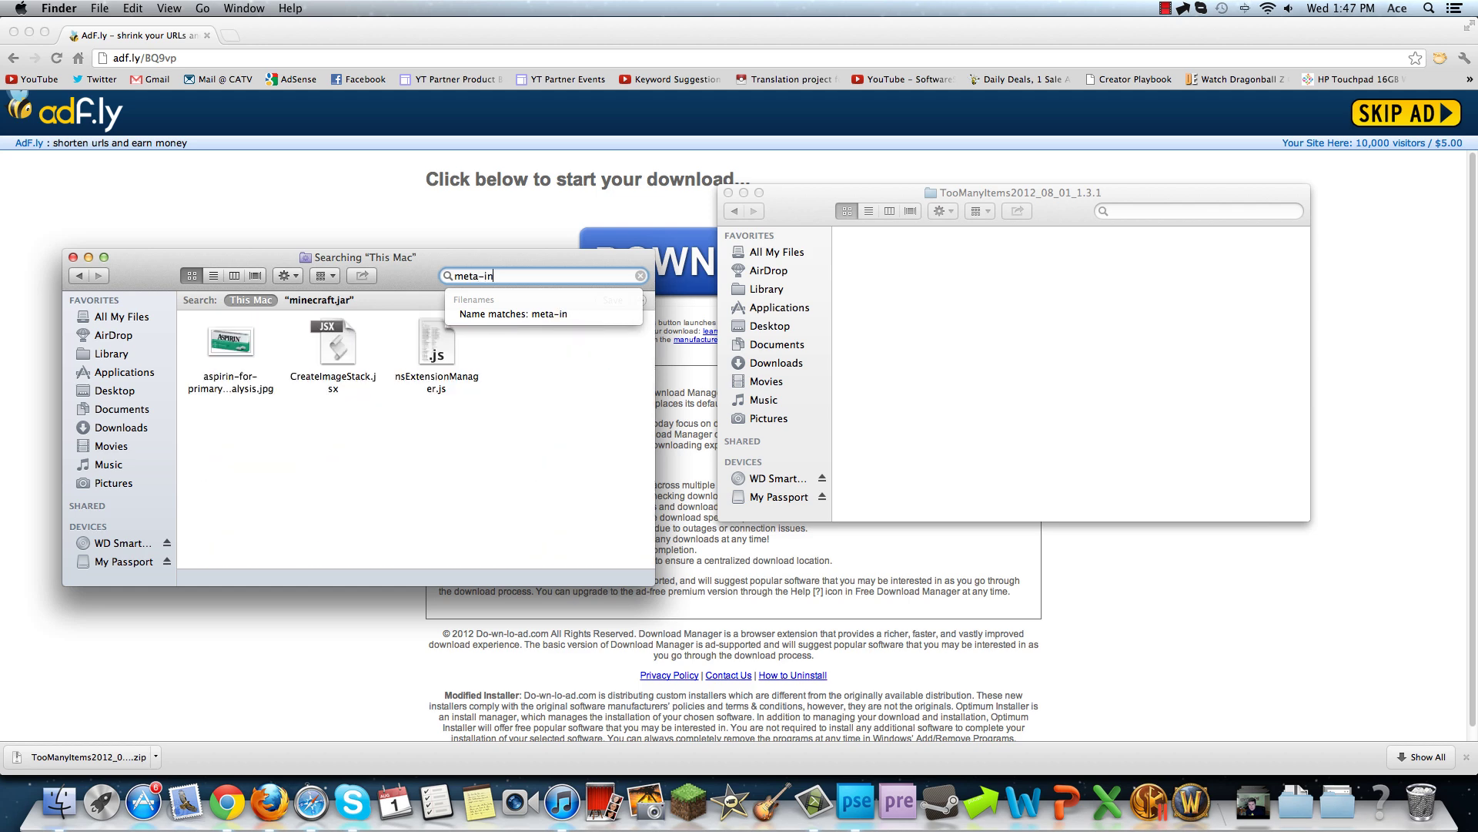
left_click(316, 300)
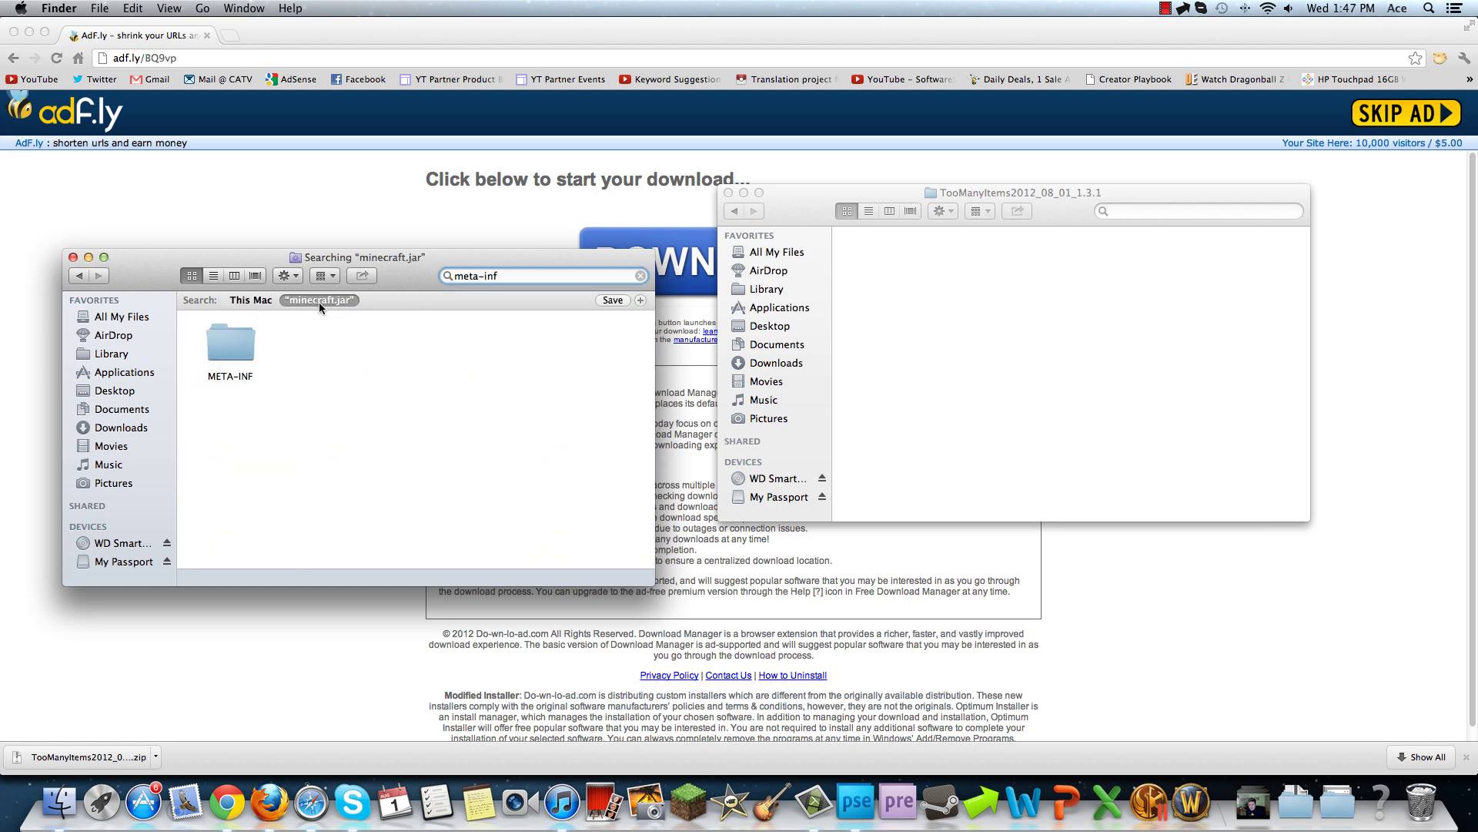
left_click(234, 348)
right_click(234, 348)
left_click(273, 395)
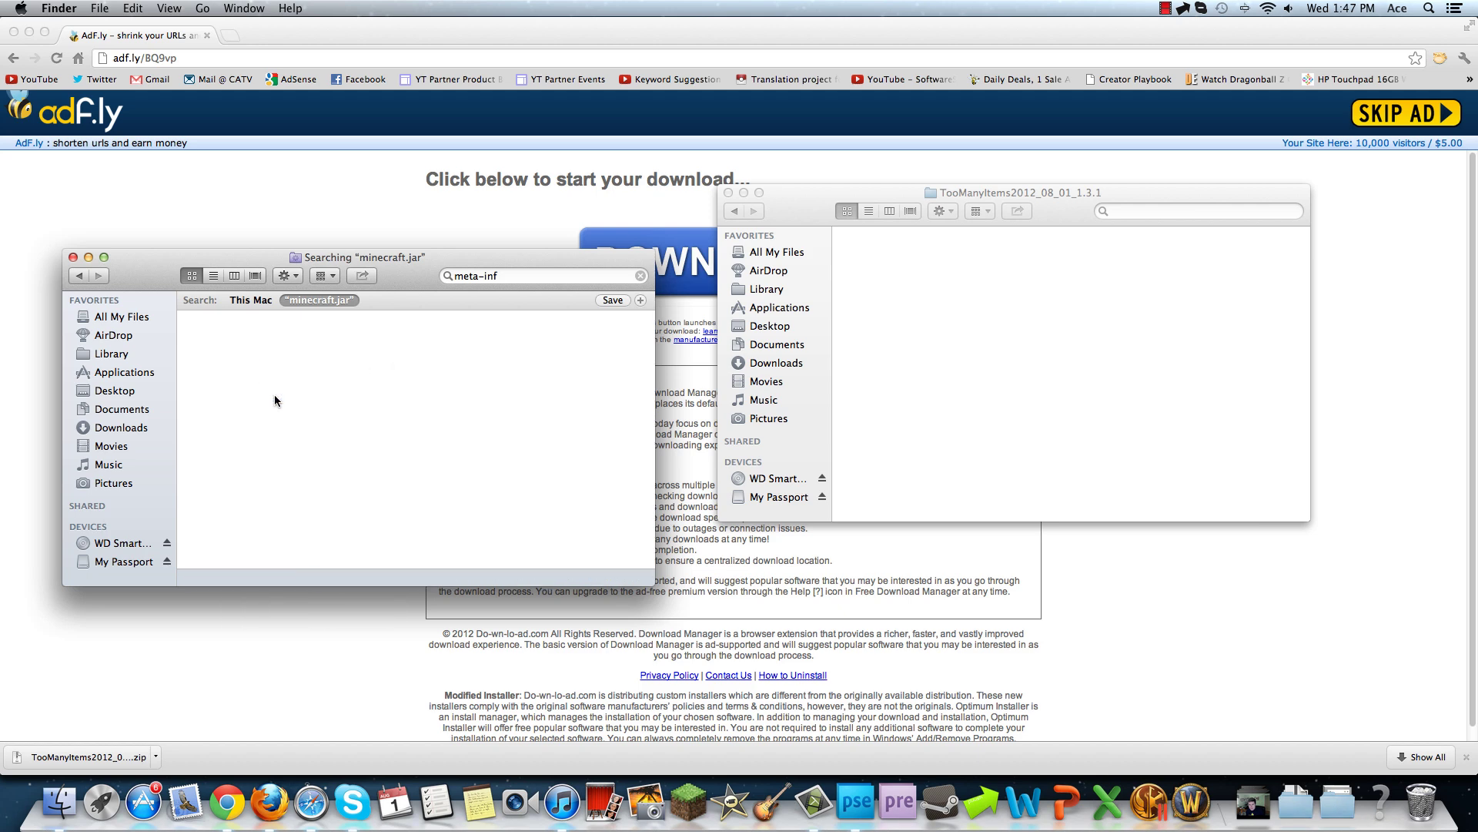
- Close the minecraft.jar search window and the emptied TooManyItems2012_08_01_1.3.1 folder window
left_click(641, 276)
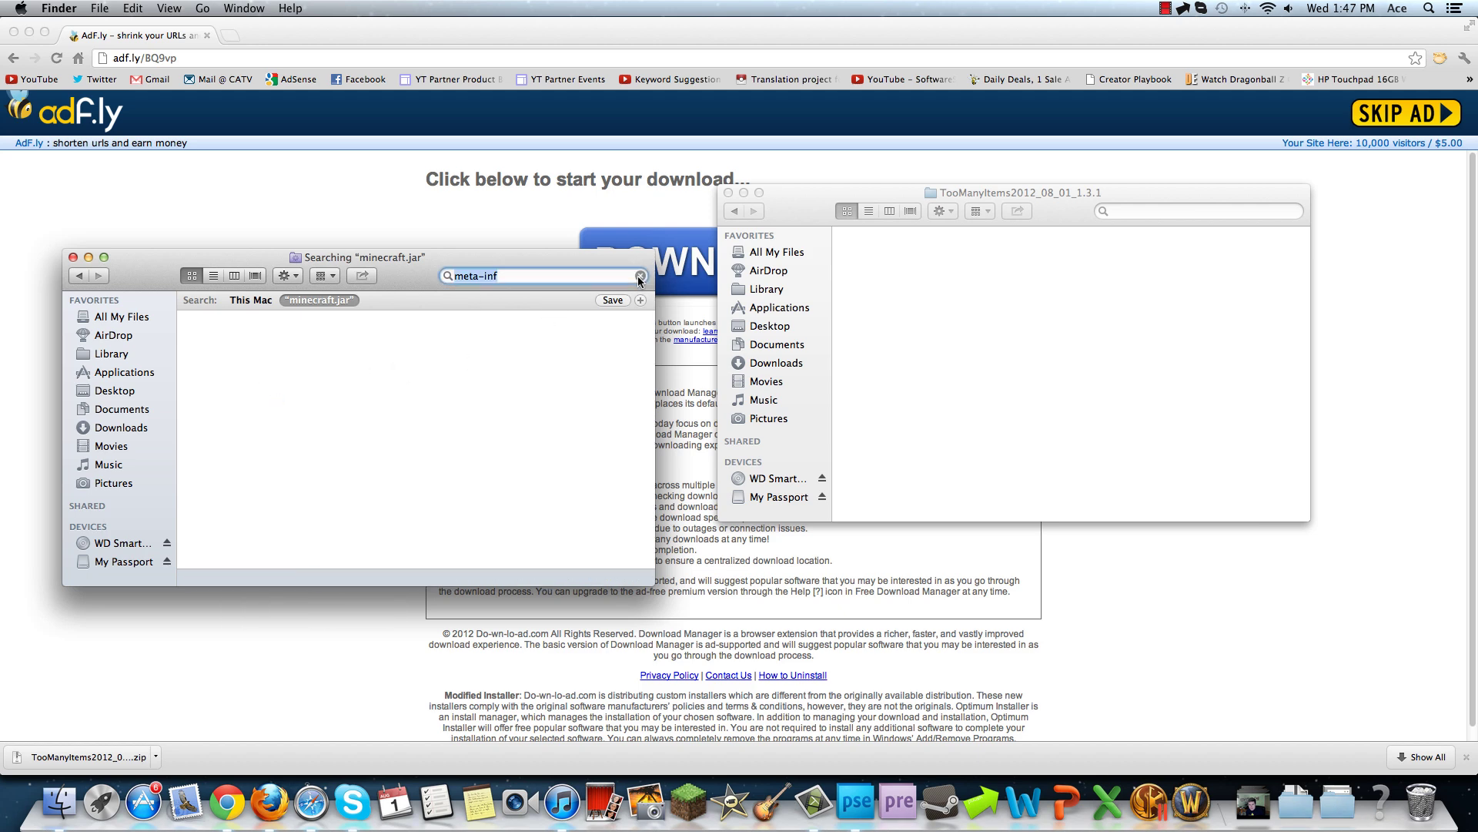
left_click(74, 257)
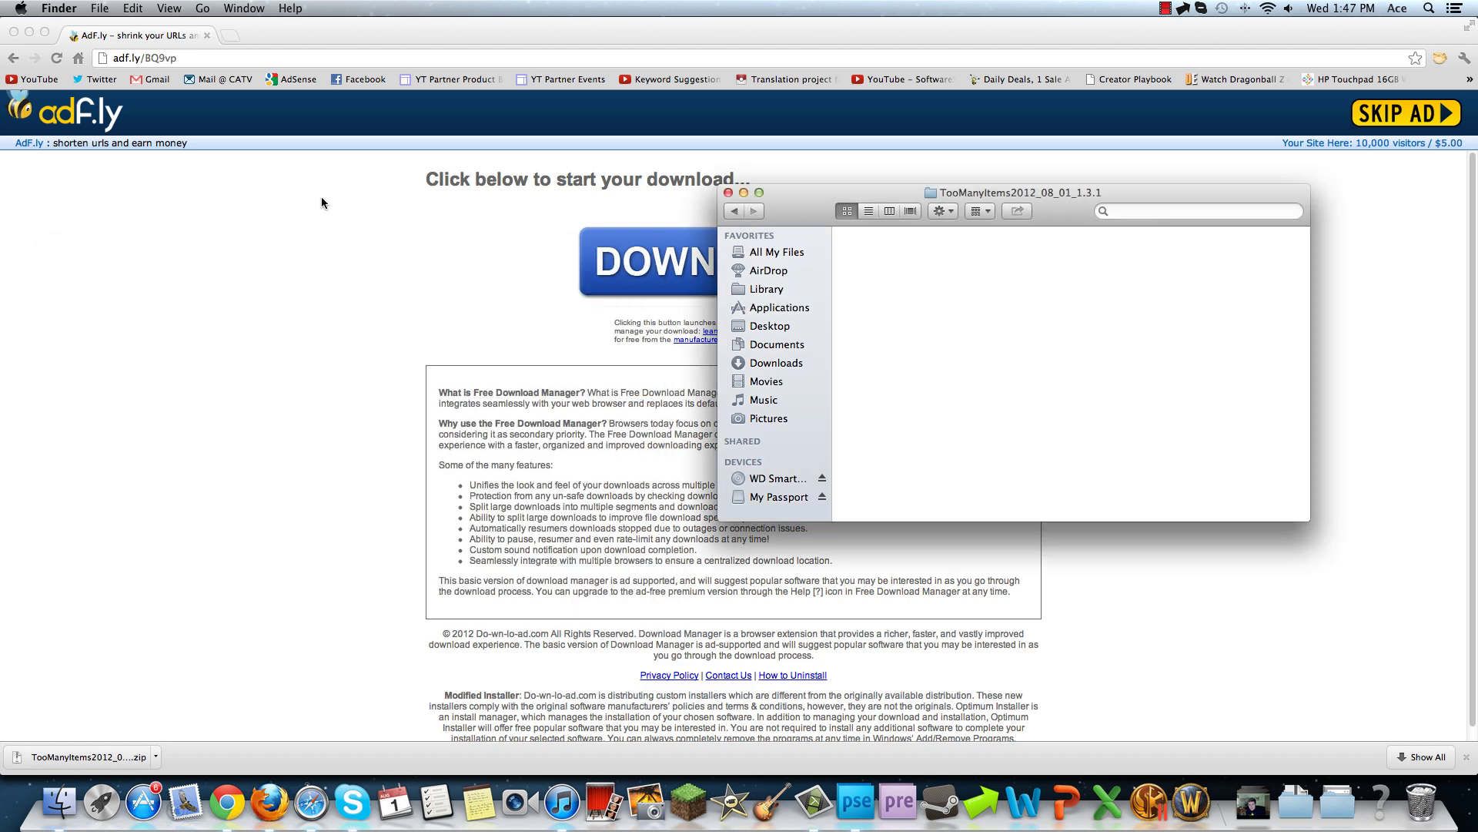
left_click(728, 193)
- Switch to Minecraft by starting its launcher, log in with the remembered account and reposition the game window
left_click(686, 816)
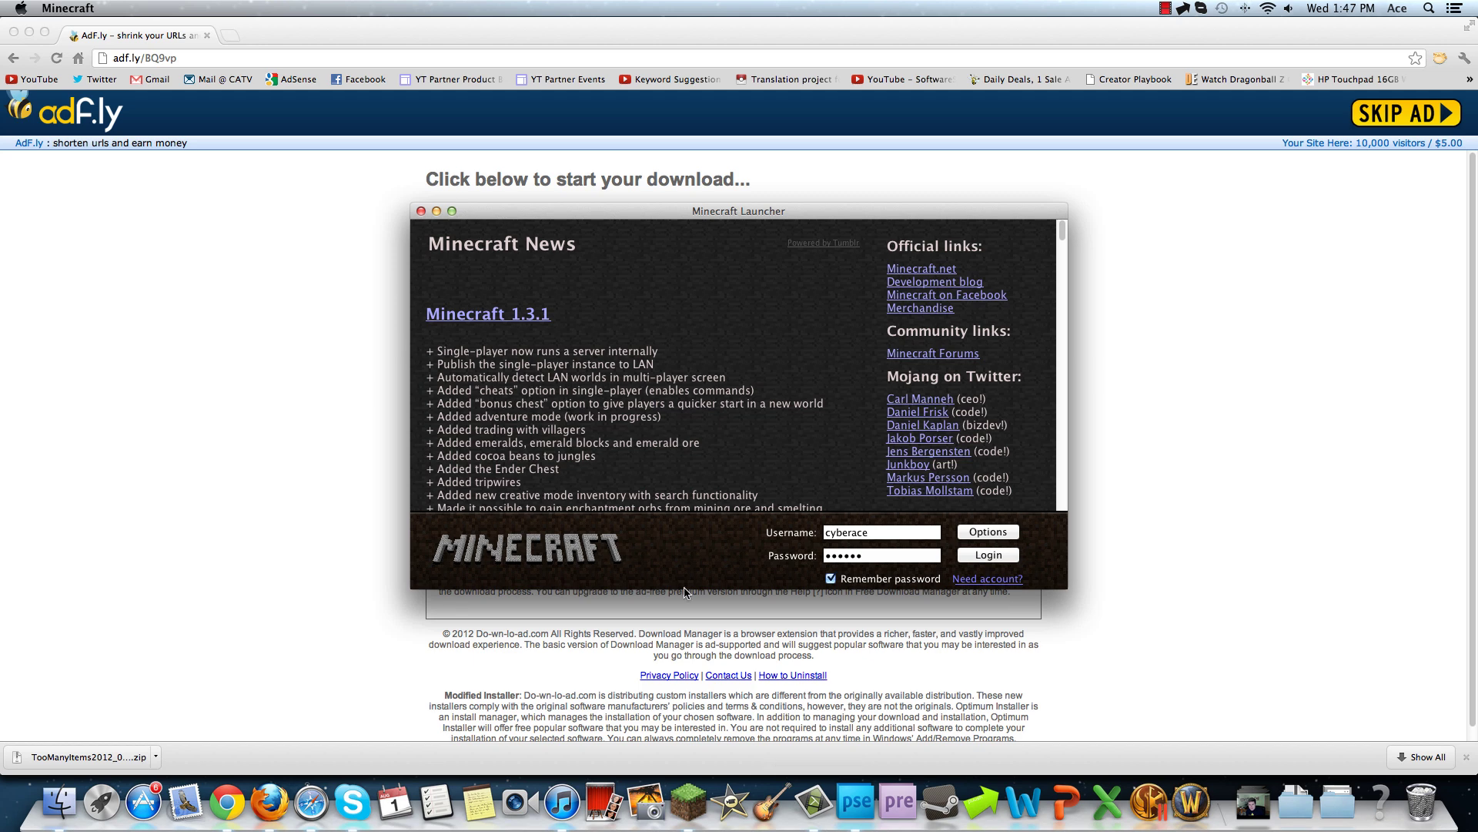
left_click(977, 555)
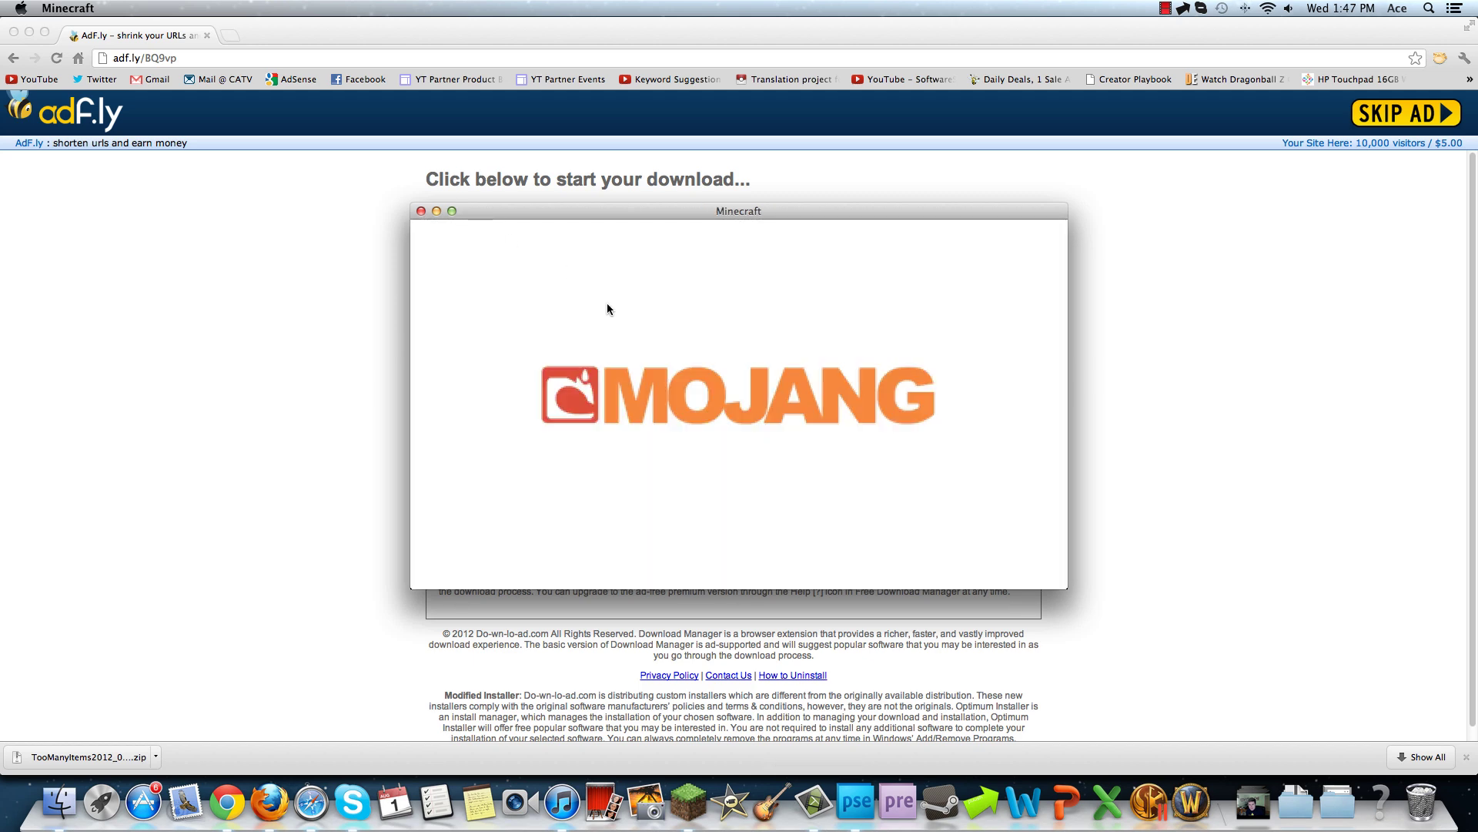
left_click_drag(529, 213, 456, 197)
- Load the single-player world Dont Die and open the inventory to check for the TooManyItems overlay
left_click(664, 386)
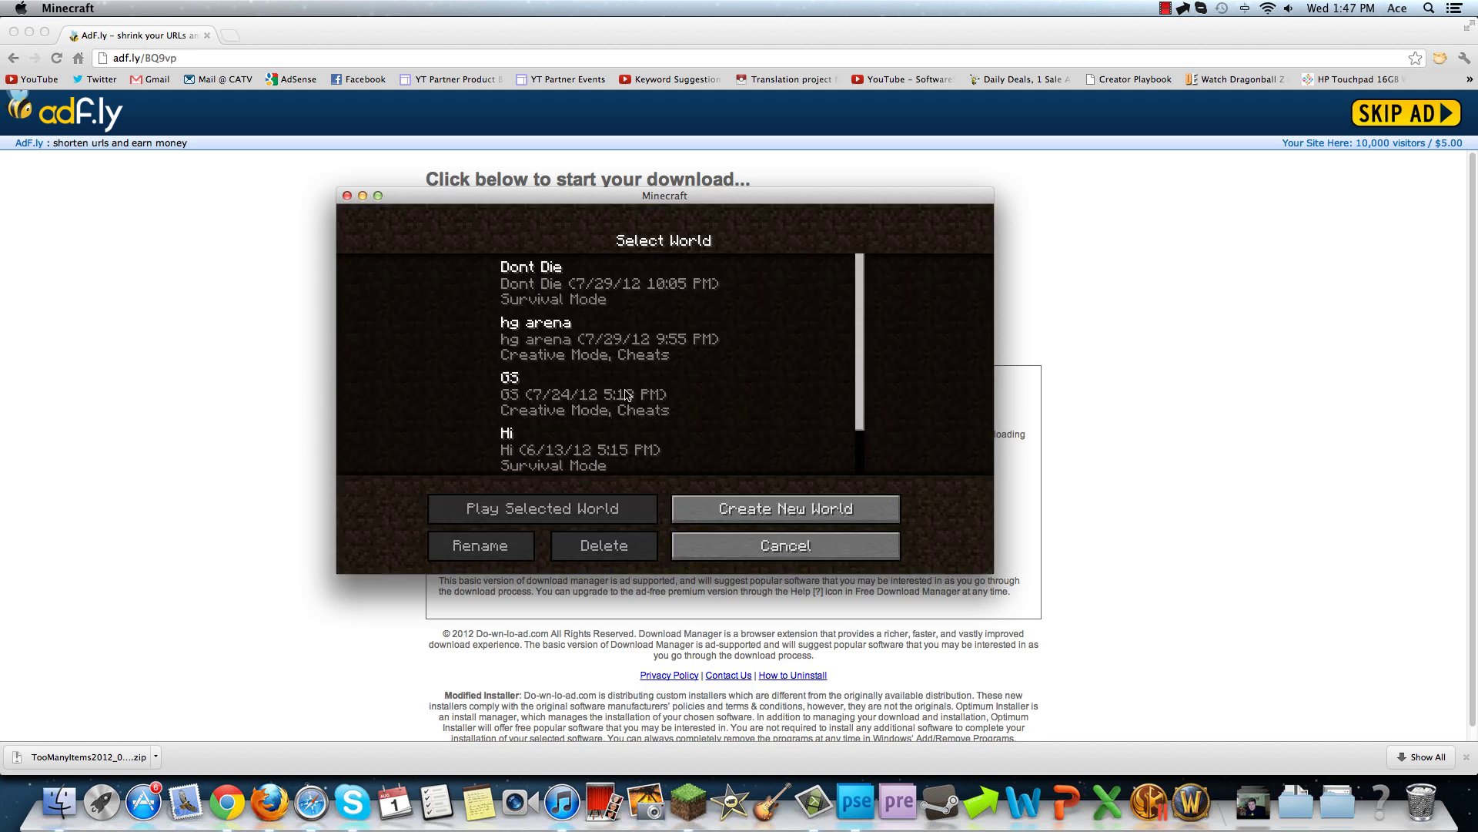
double_click(576, 283)
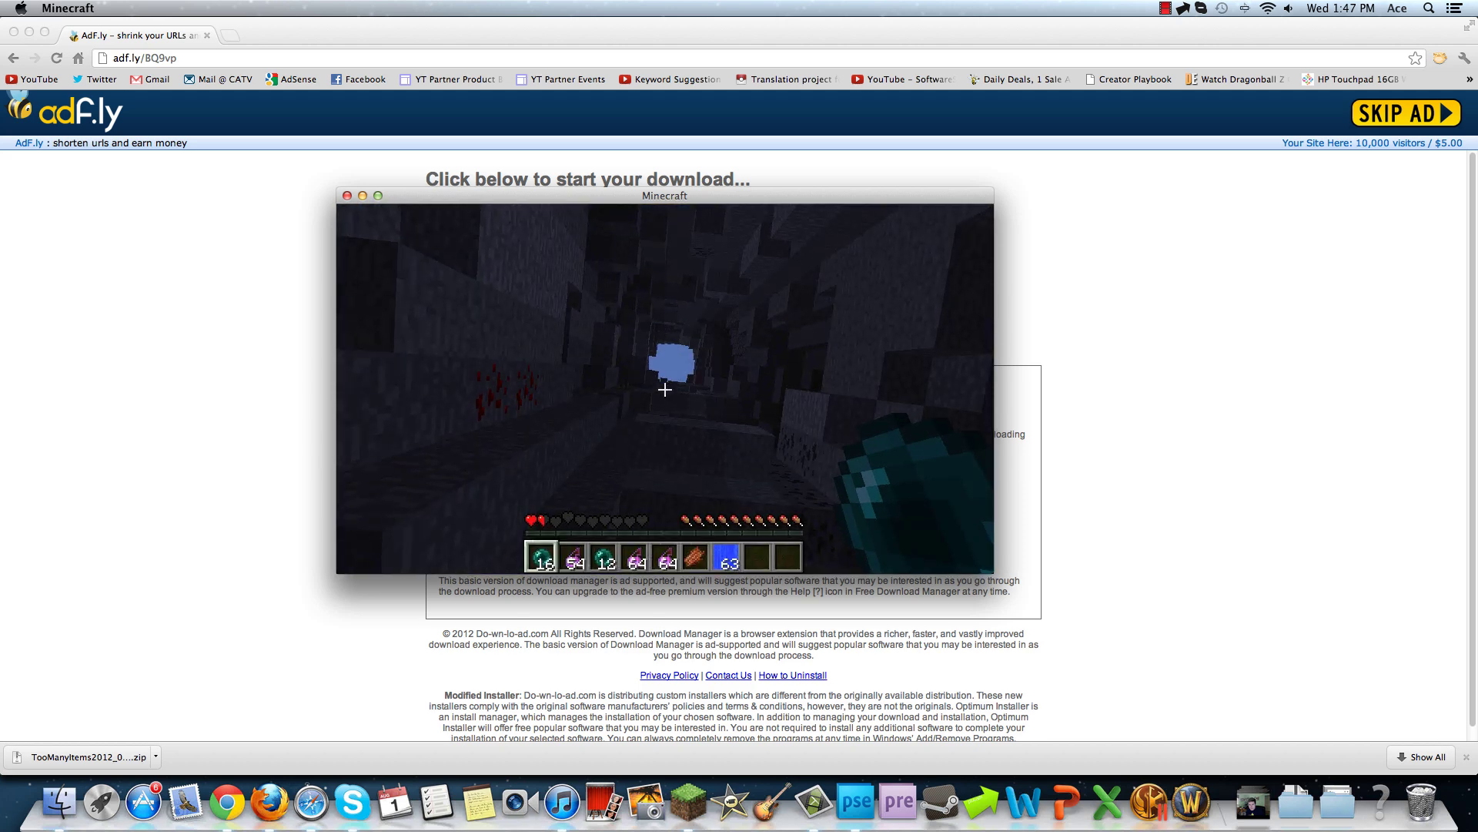
key("e")
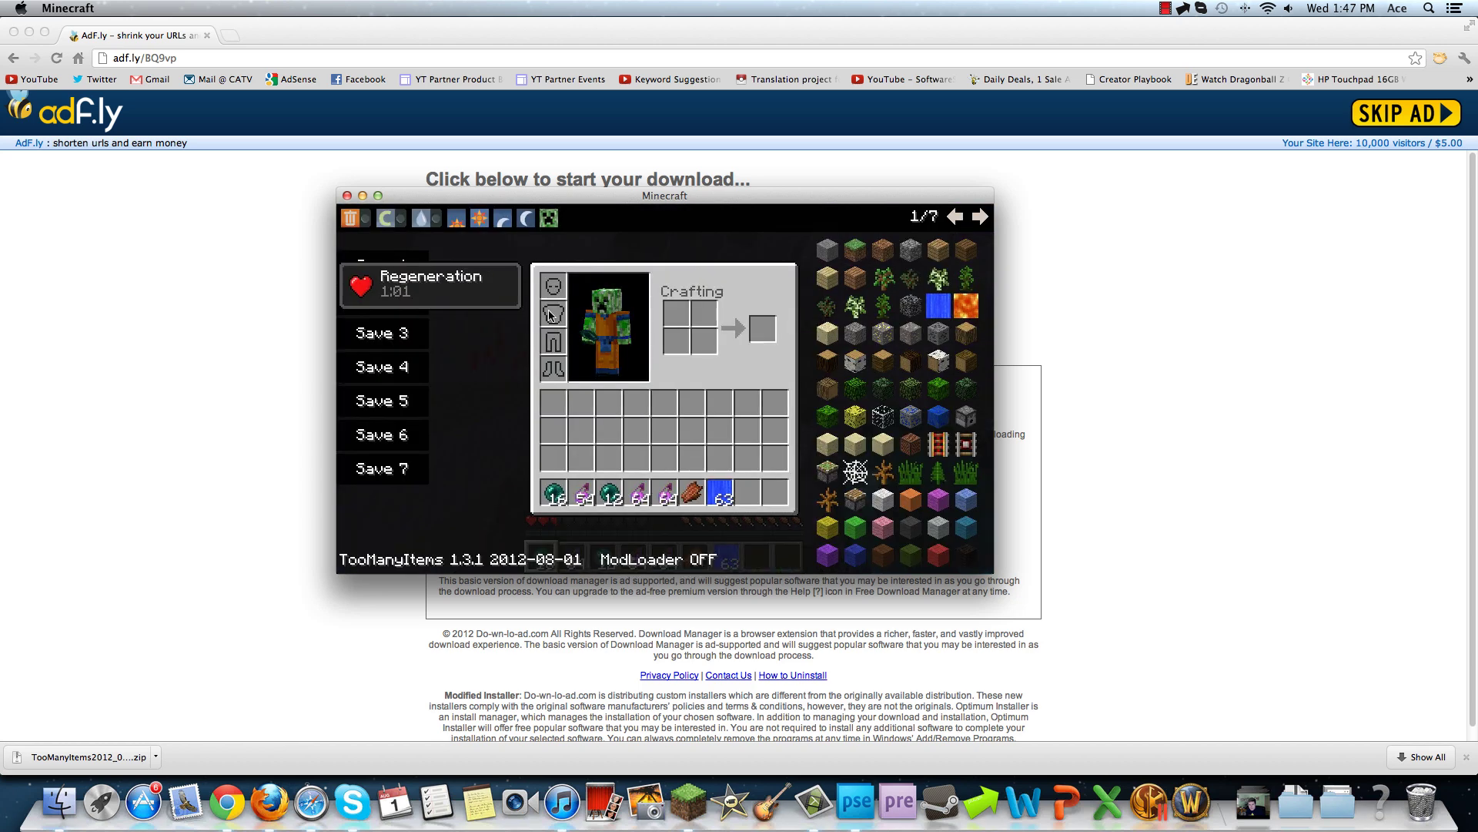